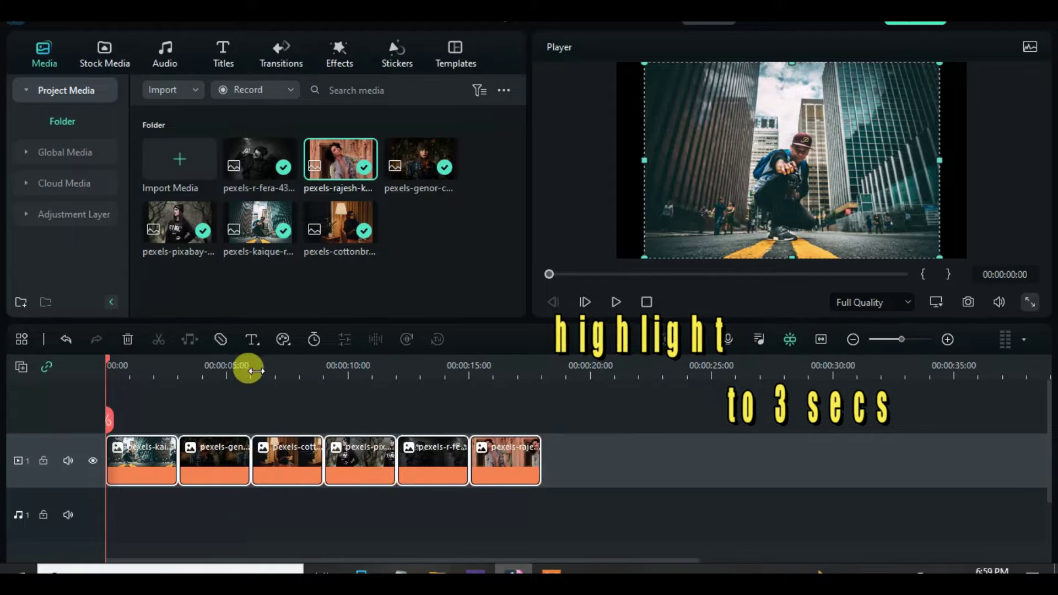
# Marquee-select all six 3-second photo clips on video track 1.
pyautogui.scroll(3, 303, 371)
pyautogui.moveTo(165, 412); pyautogui.dragTo(798, 457)
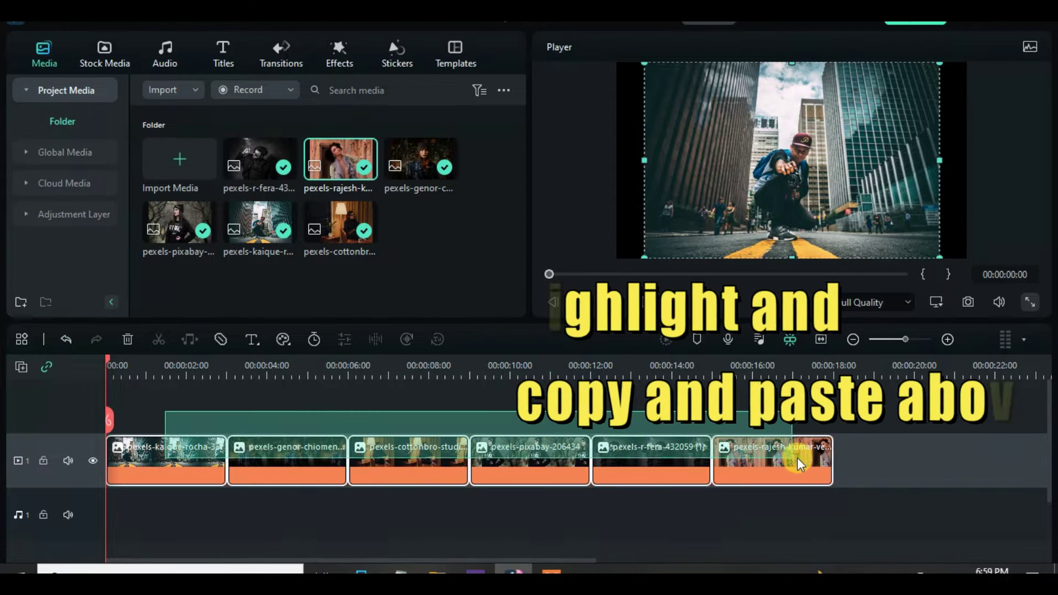
# Copy the six clips and paste them onto a newly added video track 2.
pyautogui.rightClick(785, 463)
pyautogui.click(800, 97)
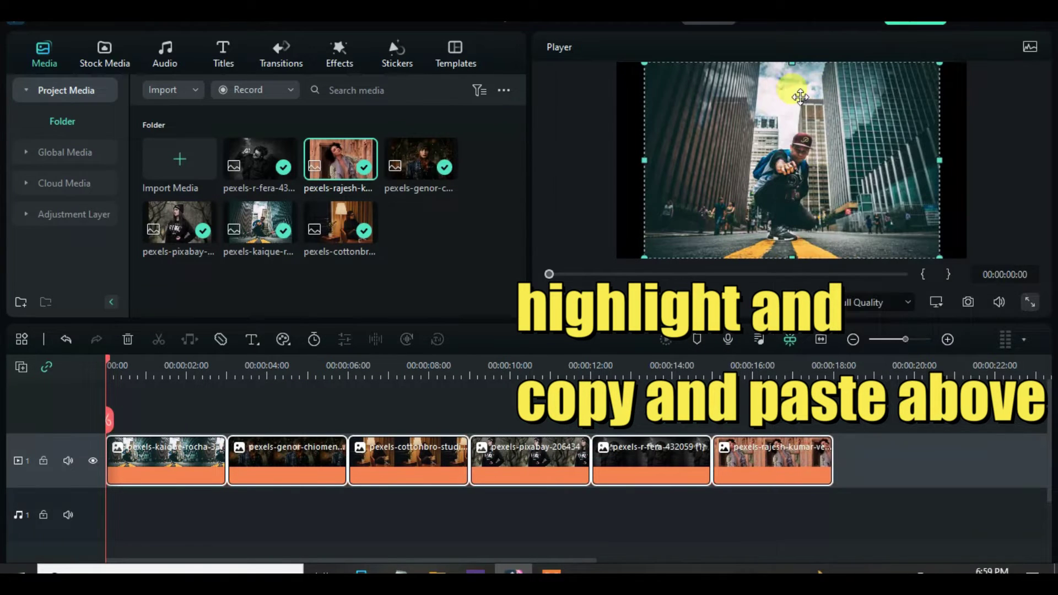
pyautogui.click(21, 367)
pyautogui.click(61, 387)
pyautogui.rightClick(147, 454)
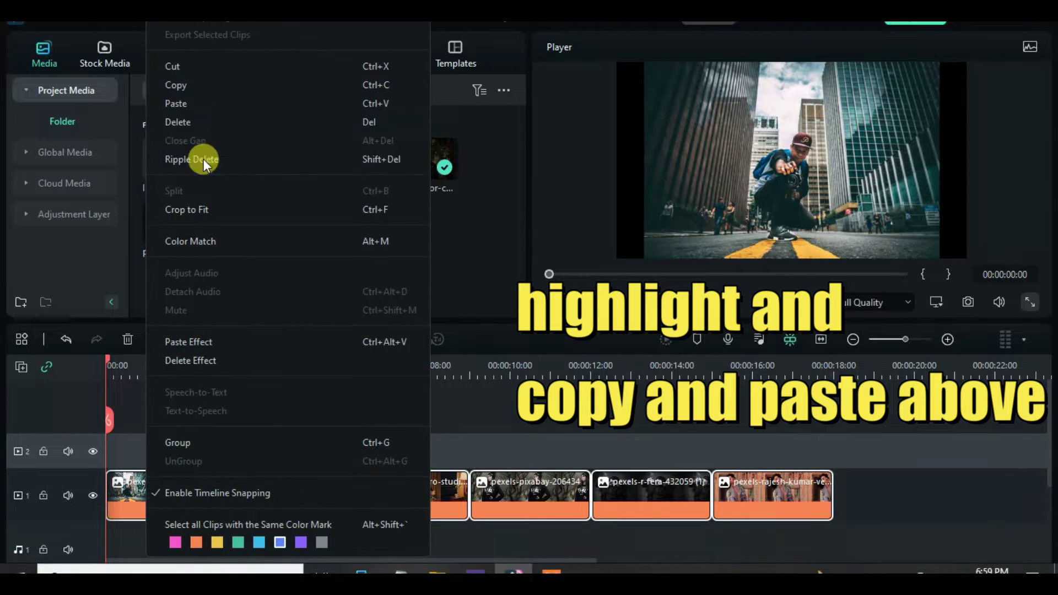
pyautogui.click(199, 106)
# Return the playhead to the start and hide video track 2.
pyautogui.moveTo(575, 282); pyautogui.dragTo(556, 274)
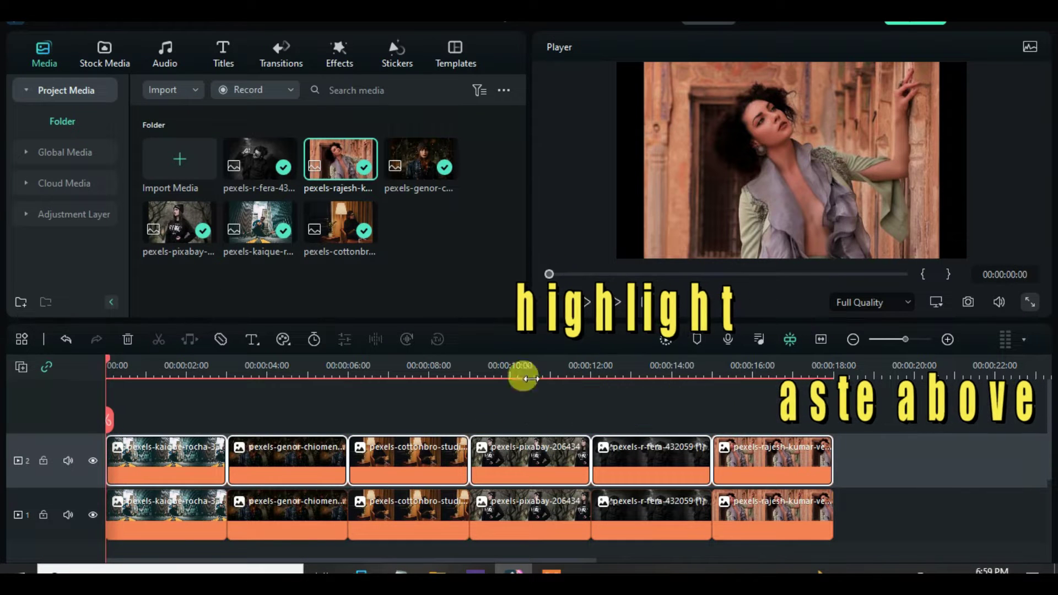
pyautogui.click(161, 524)
pyautogui.click(92, 461)
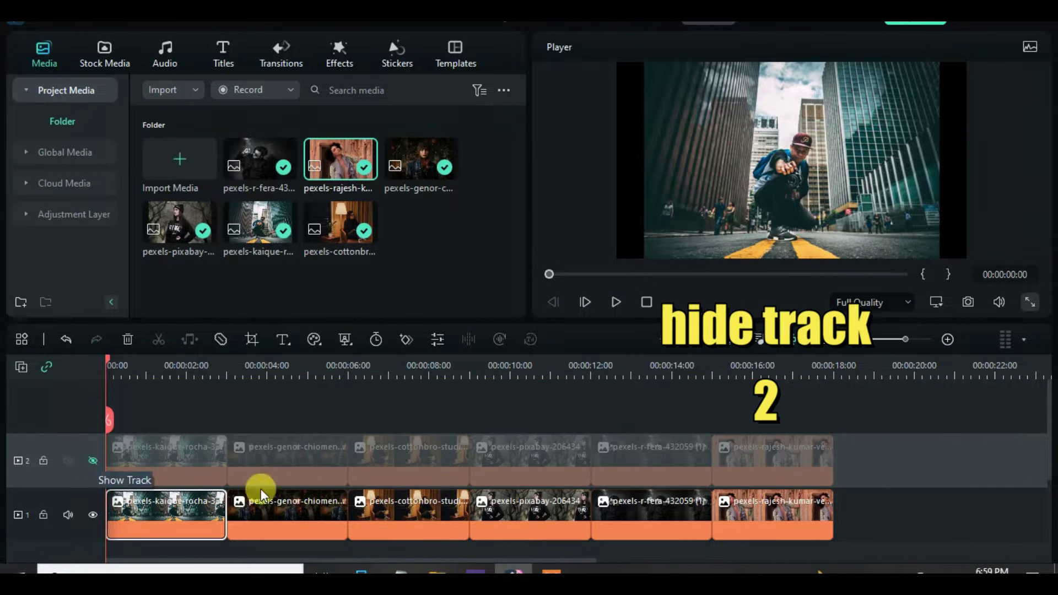
# Select all track-1 photos and apply Crop to Fit.
pyautogui.moveTo(888, 485); pyautogui.dragTo(125, 482)
pyautogui.rightClick(171, 425)
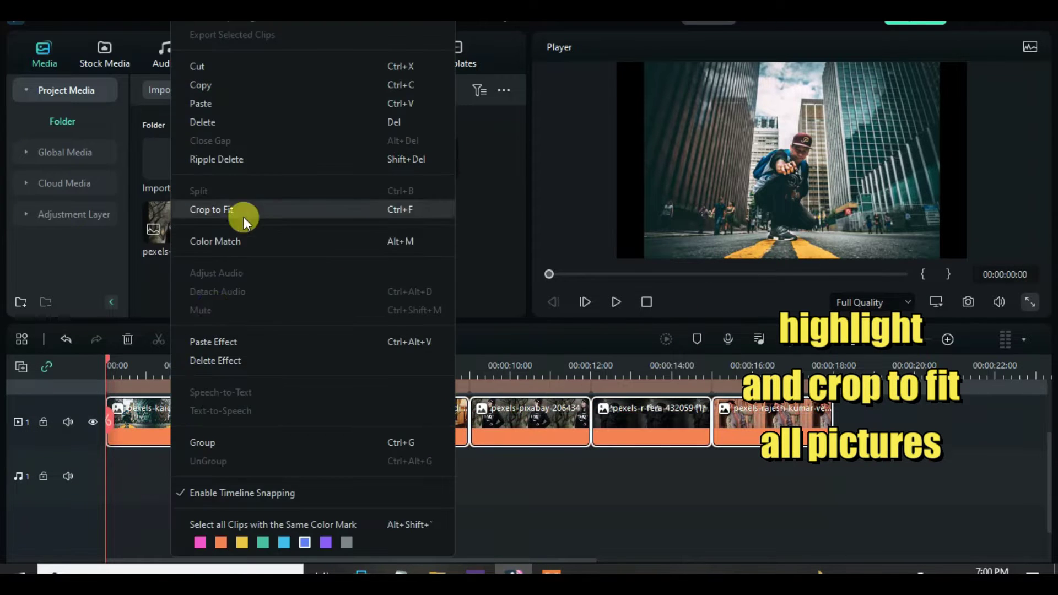
pyautogui.click(239, 211)
pyautogui.scroll(1, 513, 453)
pyautogui.scroll(1, 512, 453)
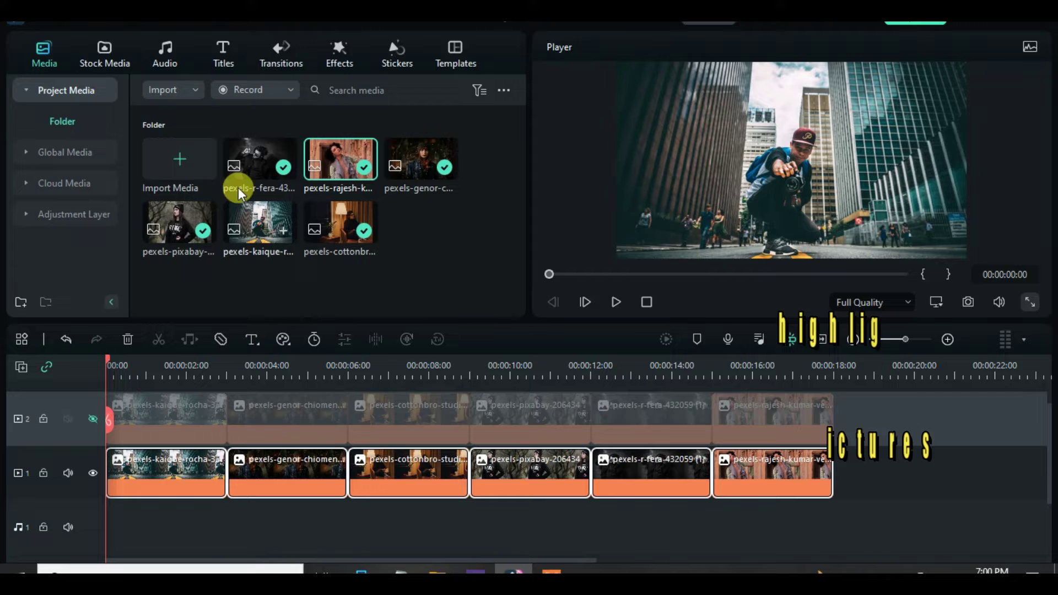
# Apply Square Blur to the first track-1 photo and set its size to 5.
pyautogui.click(345, 47)
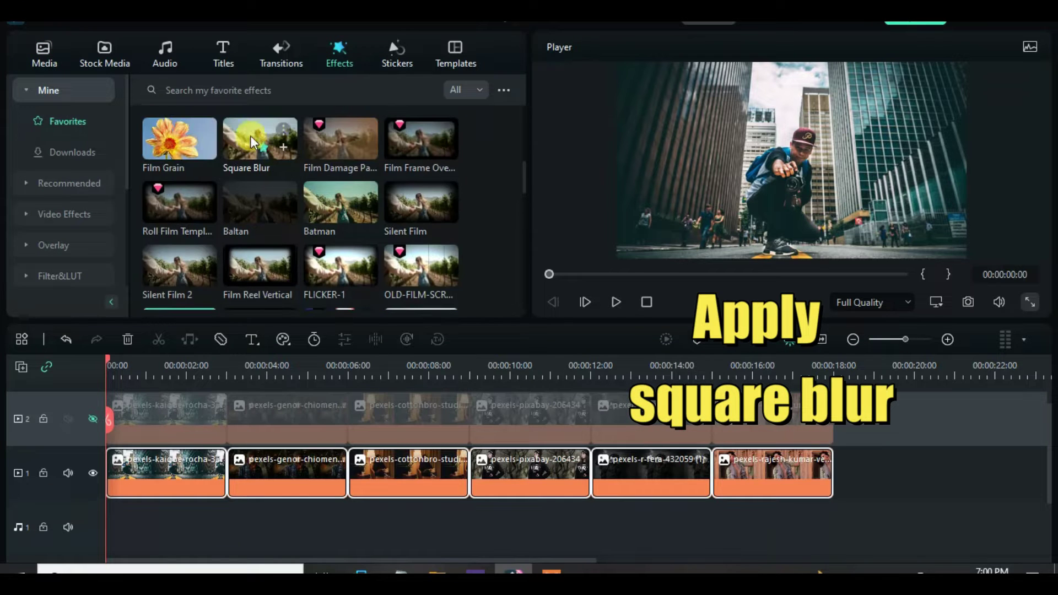
pyautogui.moveTo(259, 138); pyautogui.dragTo(165, 482)
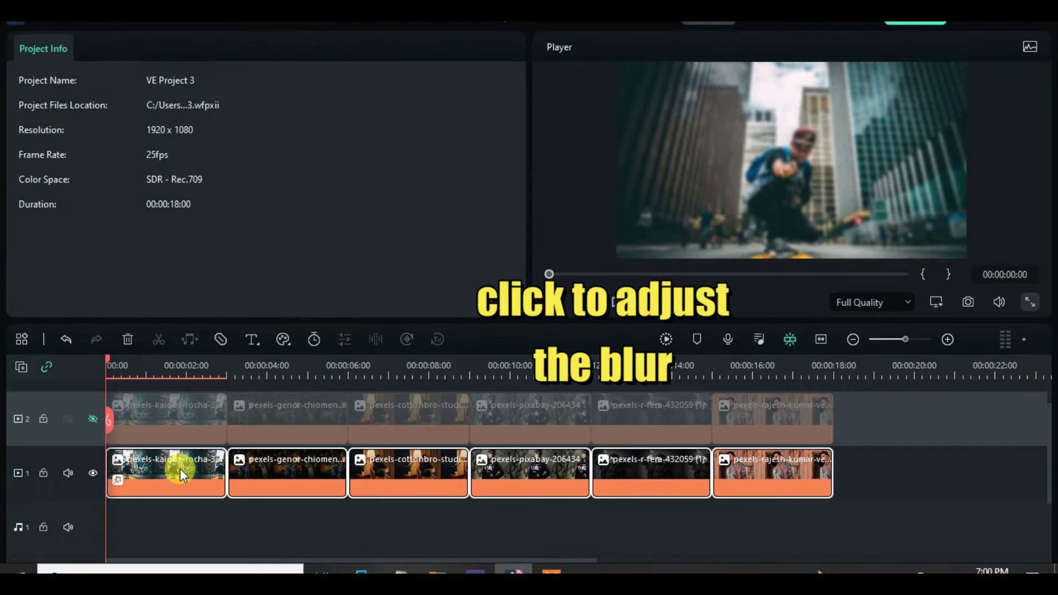
pyautogui.click(179, 469)
pyautogui.click(149, 48)
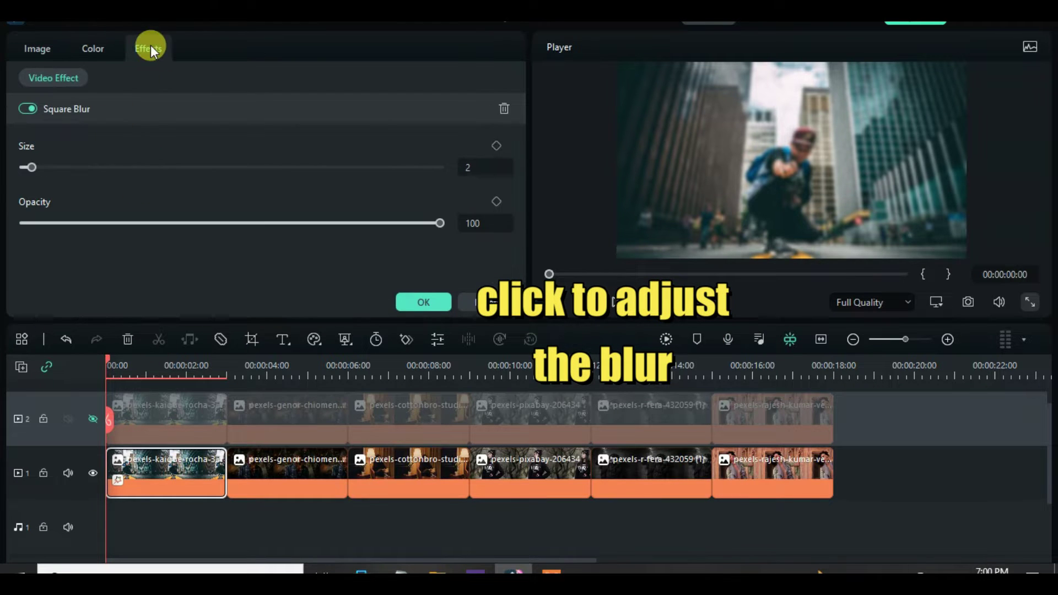
pyautogui.click(478, 166)
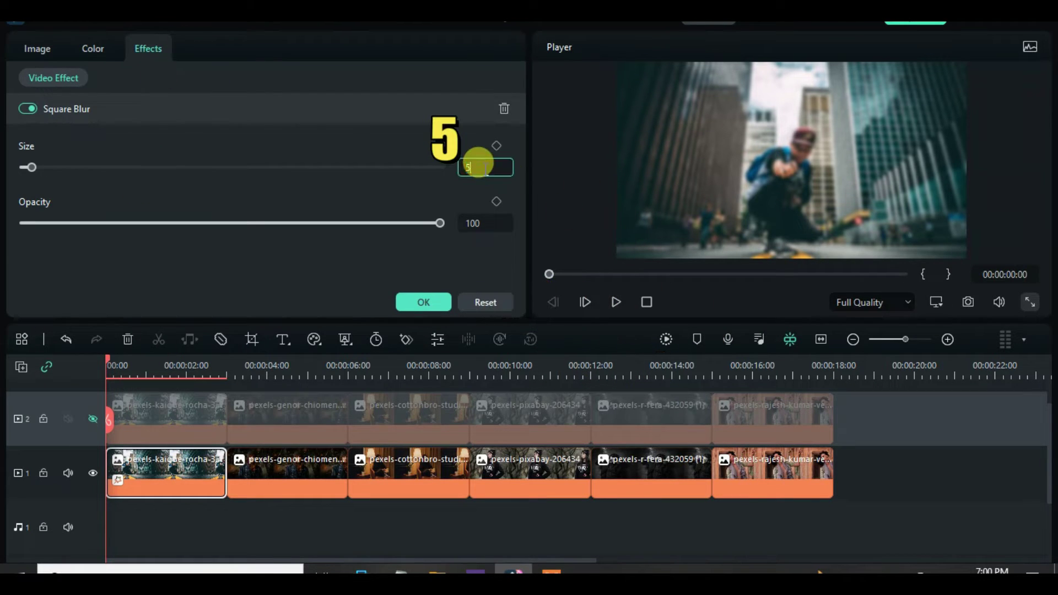
pyautogui.write('5')
pyautogui.press('Return')
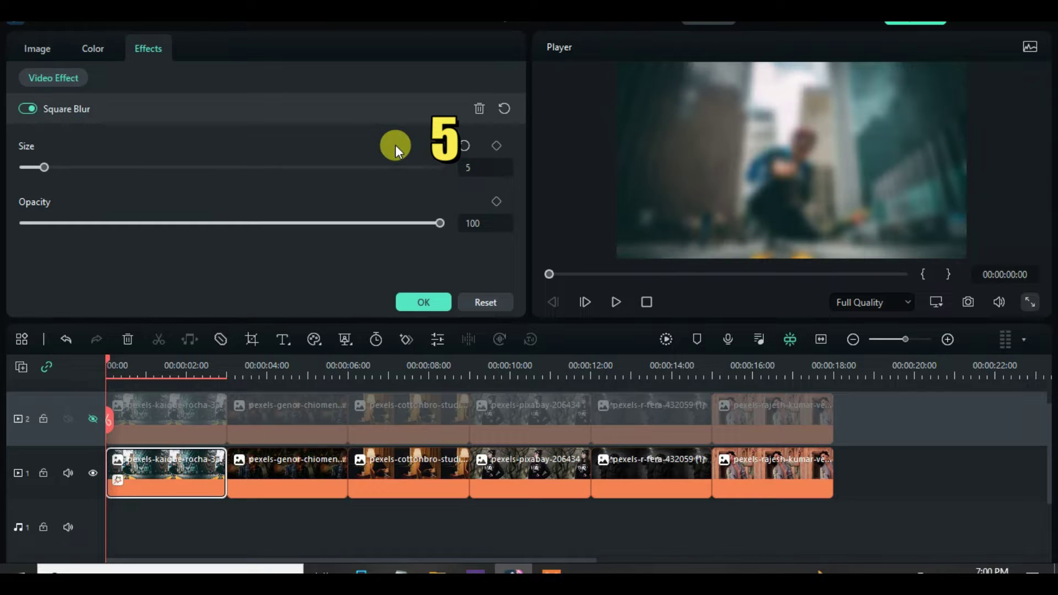
# Copy that blur effect and paste it onto track-1 clips 2 to 6.
pyautogui.rightClick(177, 465)
pyautogui.click(214, 421)
pyautogui.moveTo(913, 461); pyautogui.dragTo(290, 475)
pyautogui.rightClick(290, 475)
pyautogui.click(339, 342)
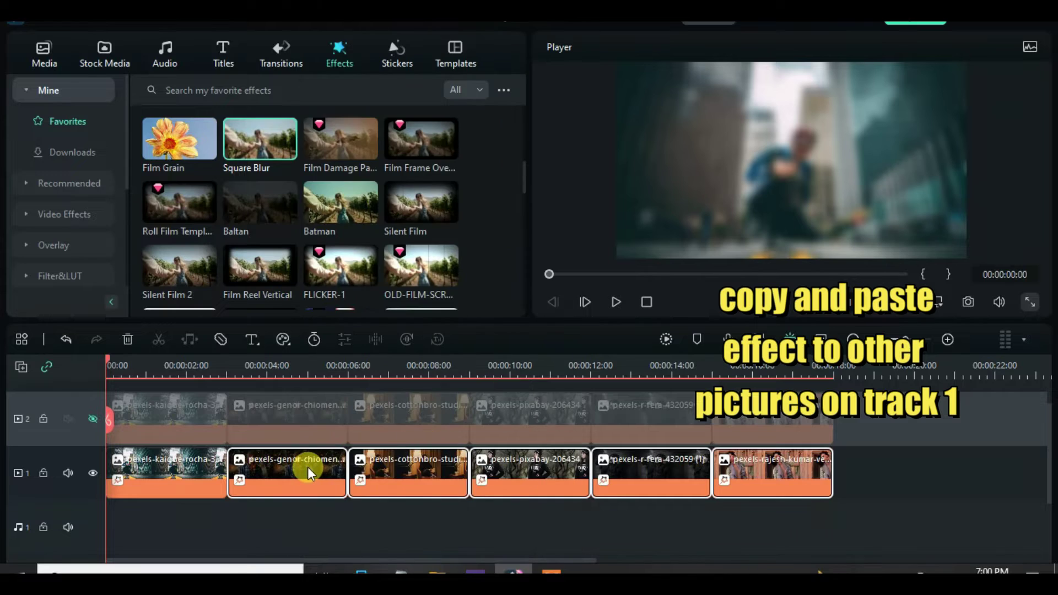
pyautogui.doubleClick(308, 467)
pyautogui.doubleClick(402, 472)
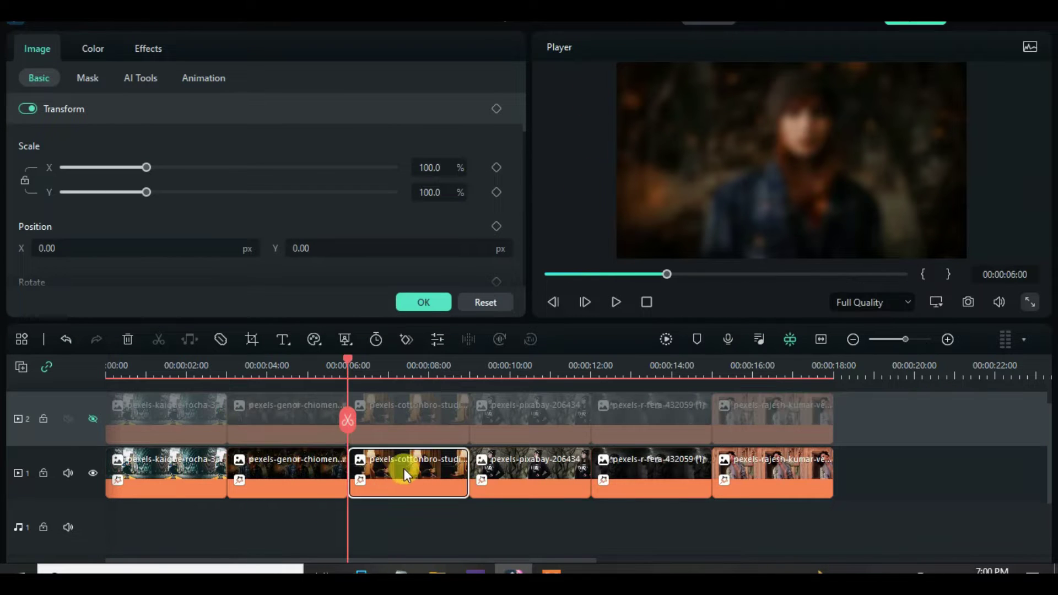
# Show track 2 again and scale its first photo to 60% with linked X/Y.
pyautogui.click(546, 274)
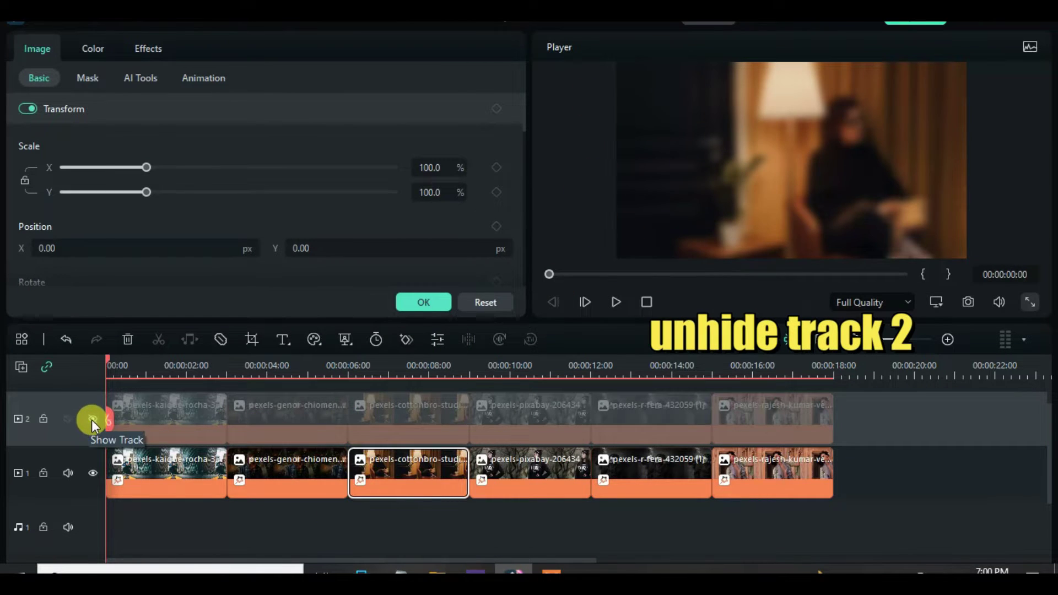
pyautogui.click(93, 419)
pyautogui.scroll(2, 165, 466)
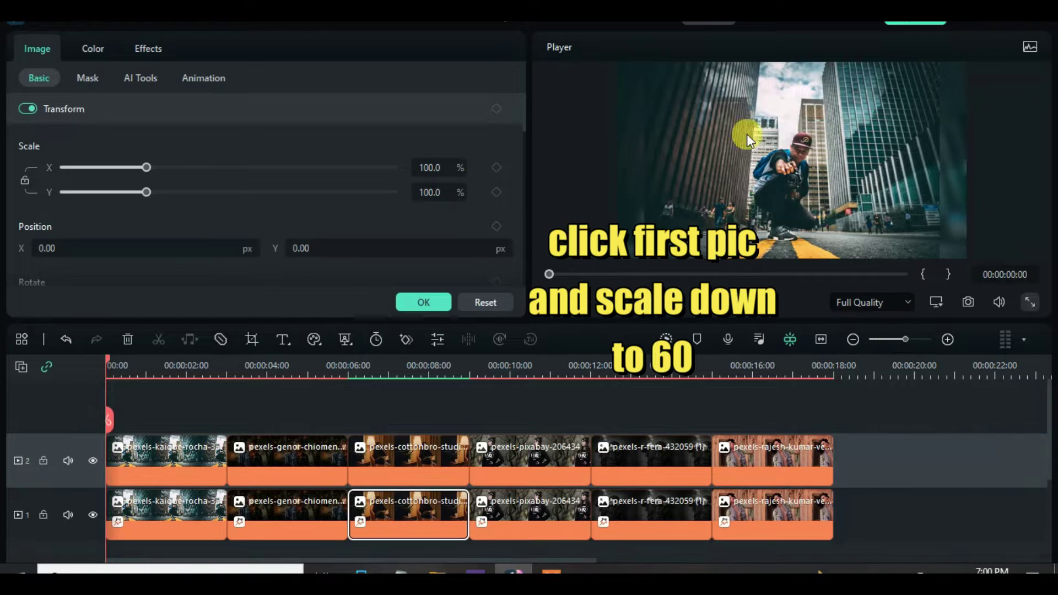
pyautogui.click(193, 453)
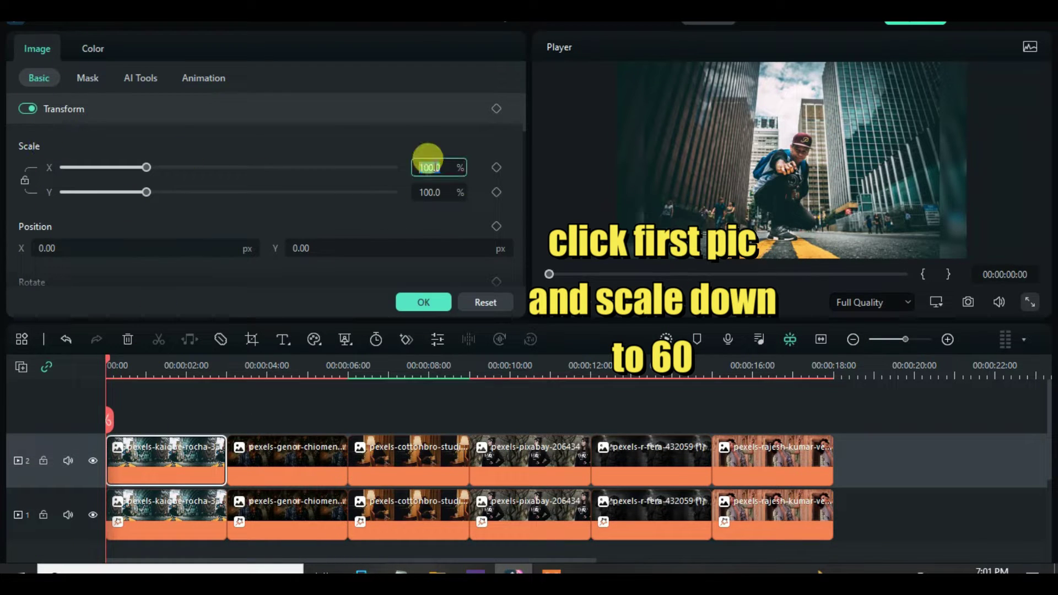
pyautogui.click(25, 180)
pyautogui.press('Return')
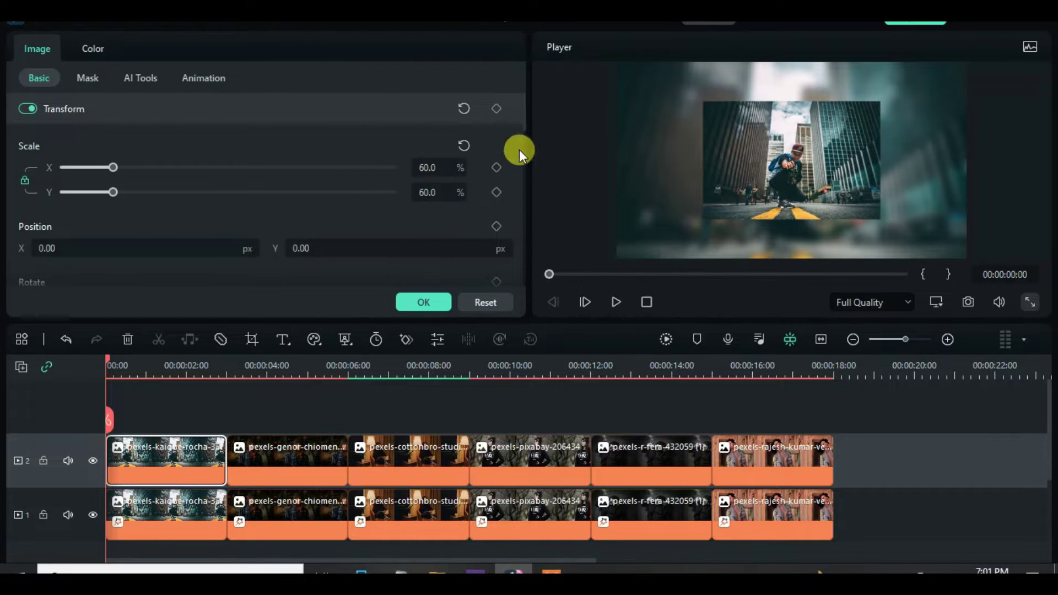
# Give that photo a Regular drop shadow.
pyautogui.moveTo(524, 114); pyautogui.dragTo(537, 171)
pyautogui.scroll(-2, 139, 201)
pyautogui.click(28, 165)
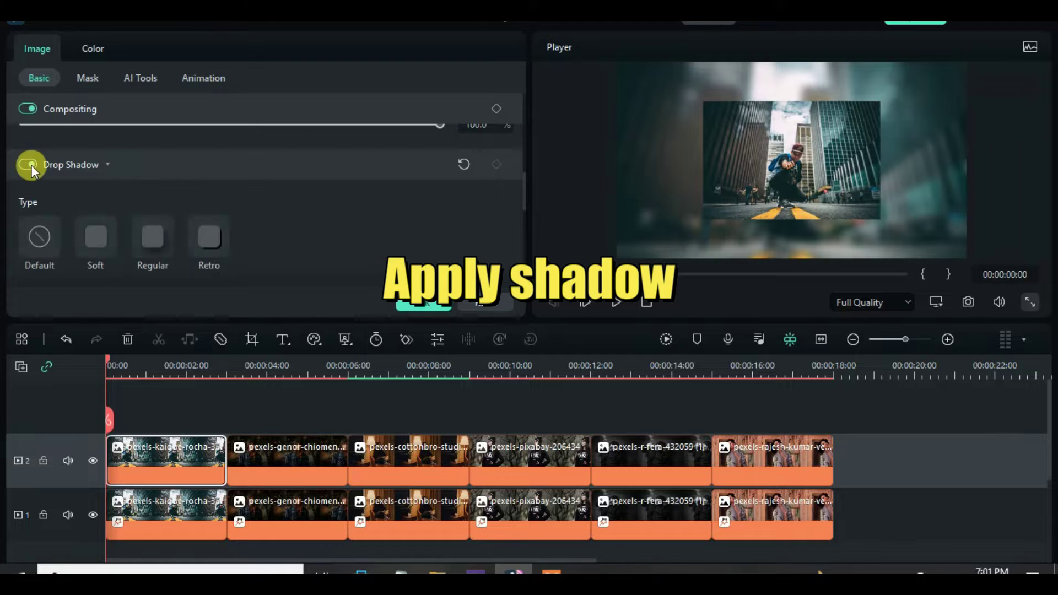
pyautogui.click(147, 245)
pyautogui.click(432, 305)
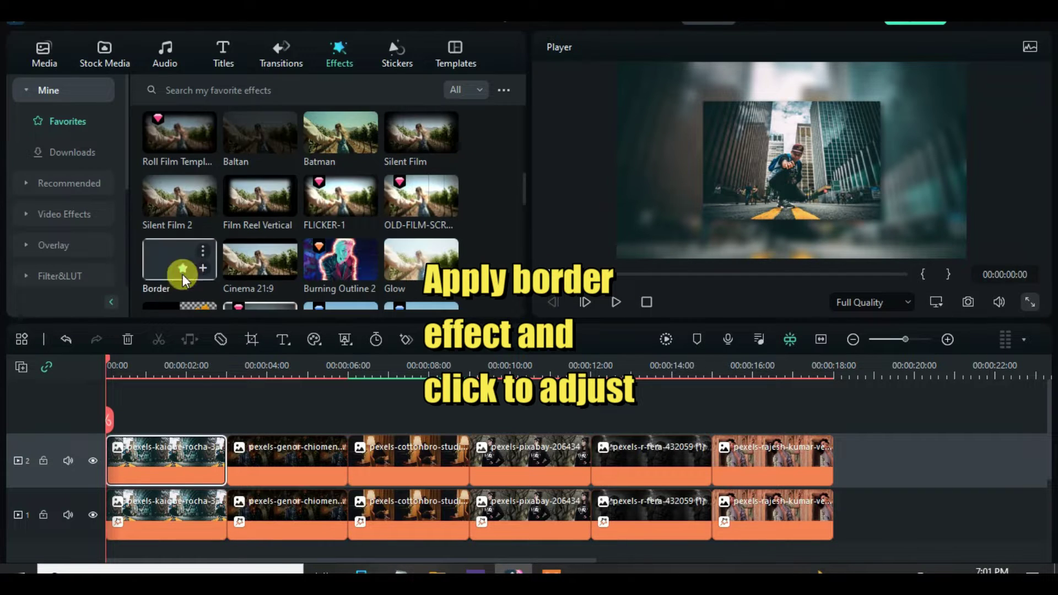
# Add the Border effect to the first track-2 photo with size 5 and blur 2.5.
pyautogui.moveTo(182, 278); pyautogui.dragTo(155, 453)
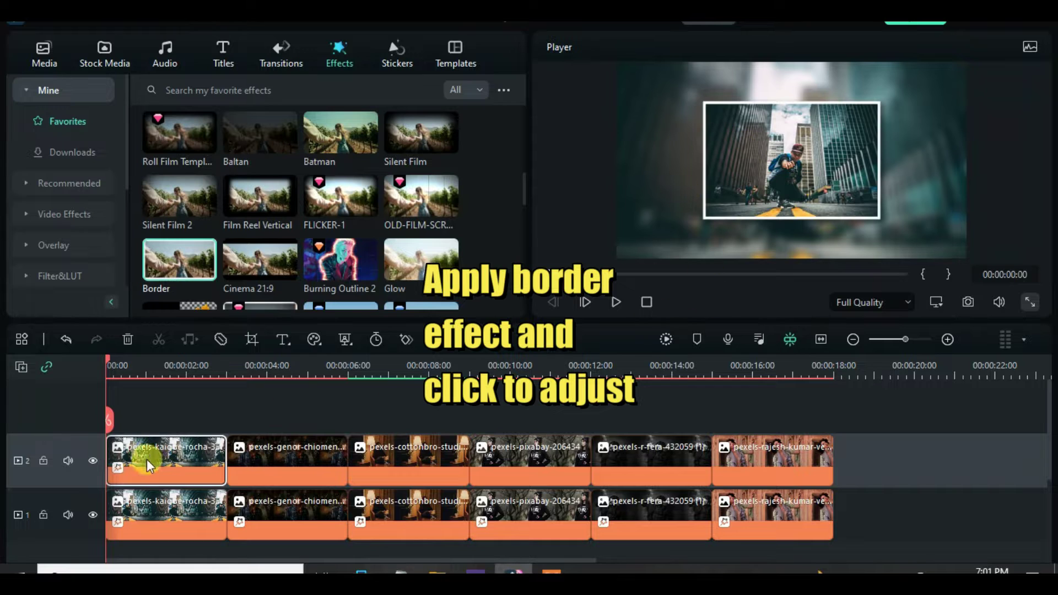
pyautogui.doubleClick(147, 466)
pyautogui.scroll(10, 261, 160)
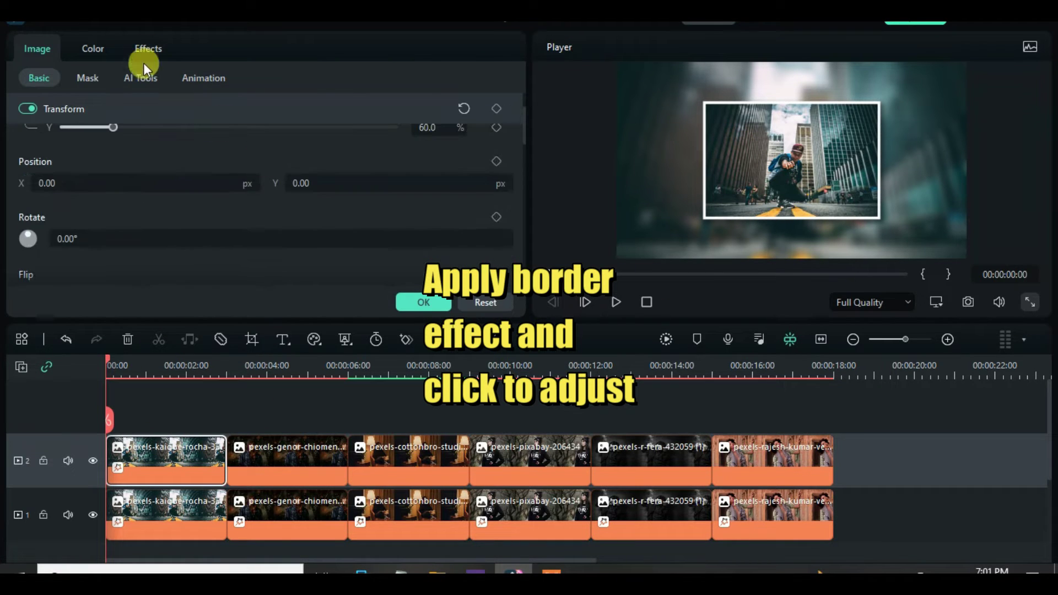
pyautogui.click(148, 50)
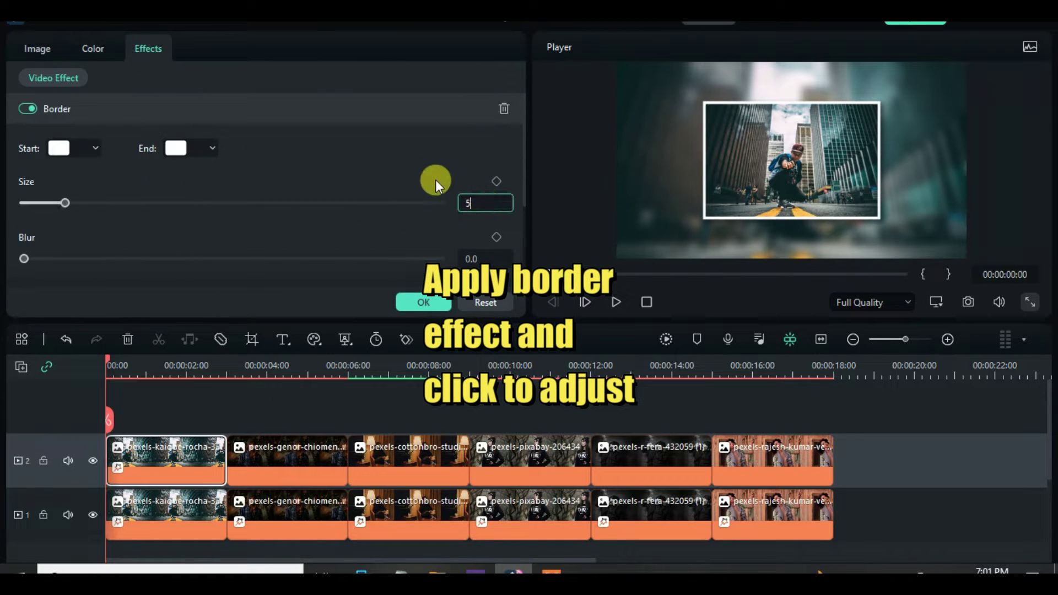
pyautogui.write('5')
pyautogui.click(472, 256)
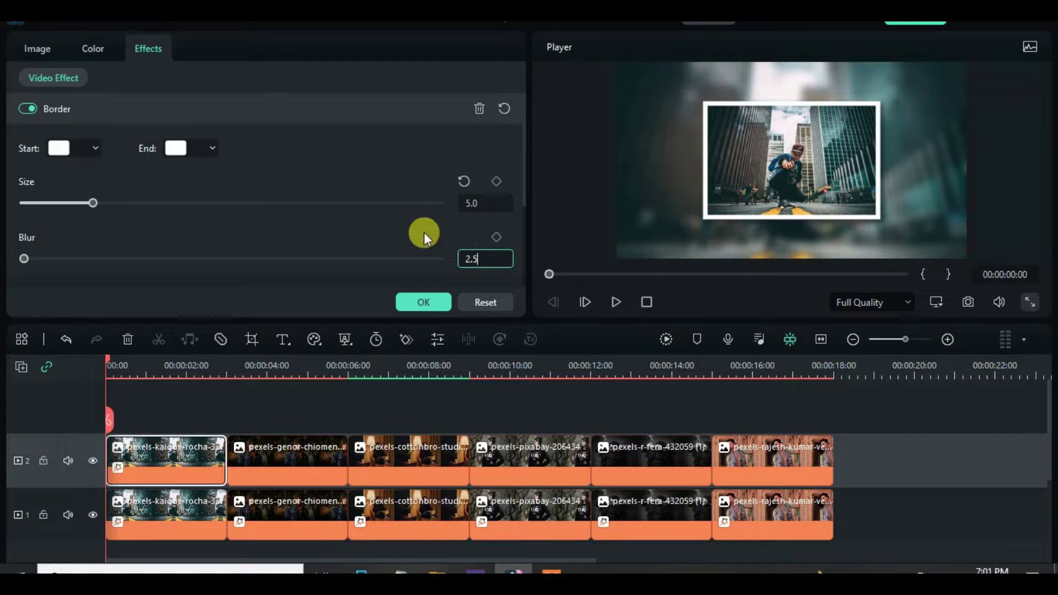
pyautogui.write('2.5')
pyautogui.click(382, 230)
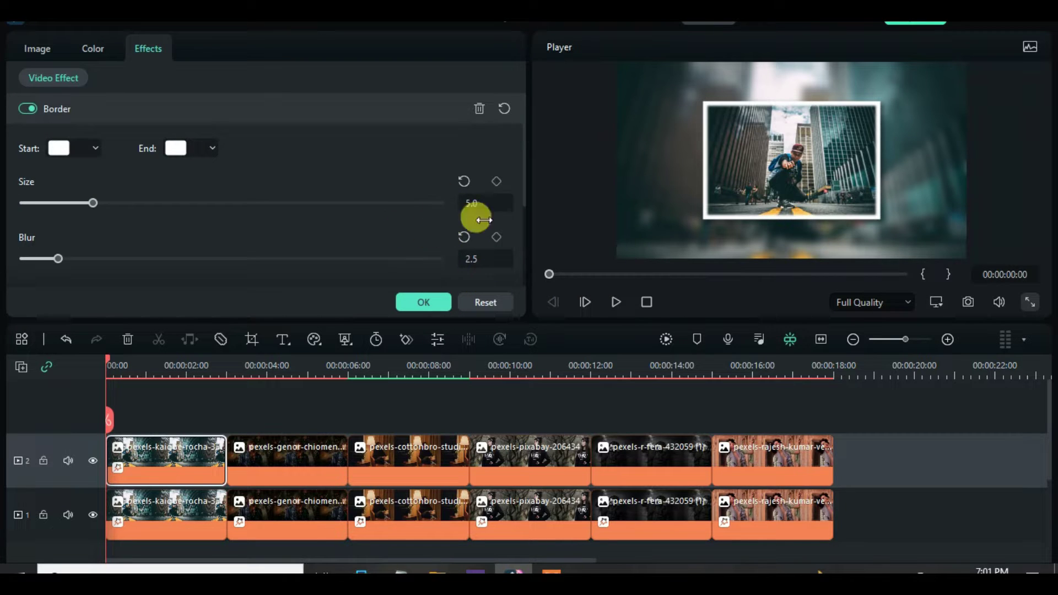
pyautogui.click(420, 303)
# Copy the Border effect and paste it onto the remaining track-2 photos.
pyautogui.rightClick(171, 452)
pyautogui.click(286, 422)
pyautogui.moveTo(283, 413); pyautogui.dragTo(795, 445)
pyautogui.rightClick(795, 446)
pyautogui.click(813, 340)
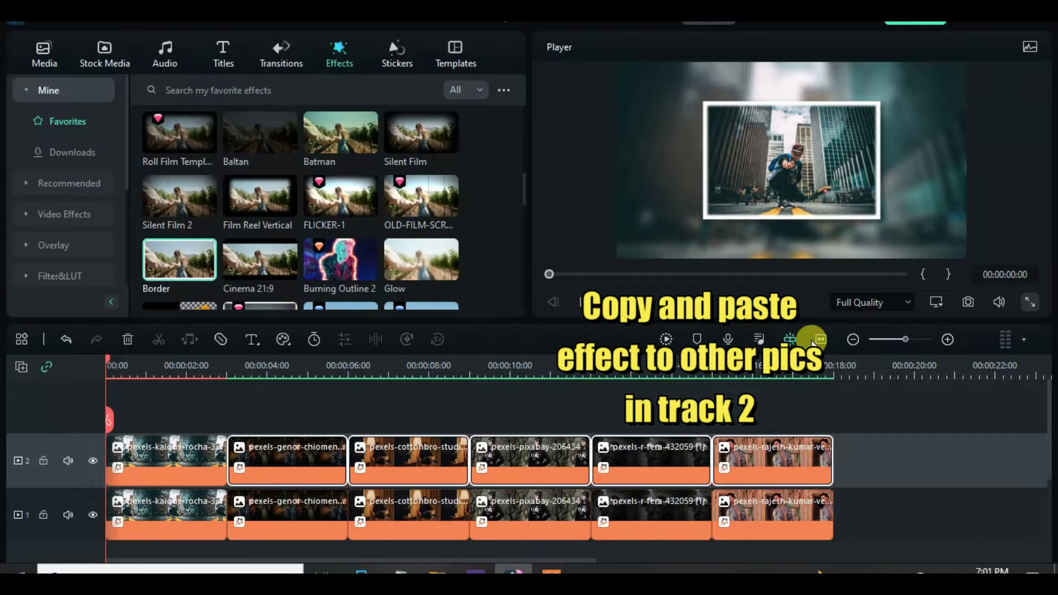
# Check each remaining track-2 clip's border and close the border settings.
pyautogui.doubleClick(333, 457)
pyautogui.doubleClick(427, 454)
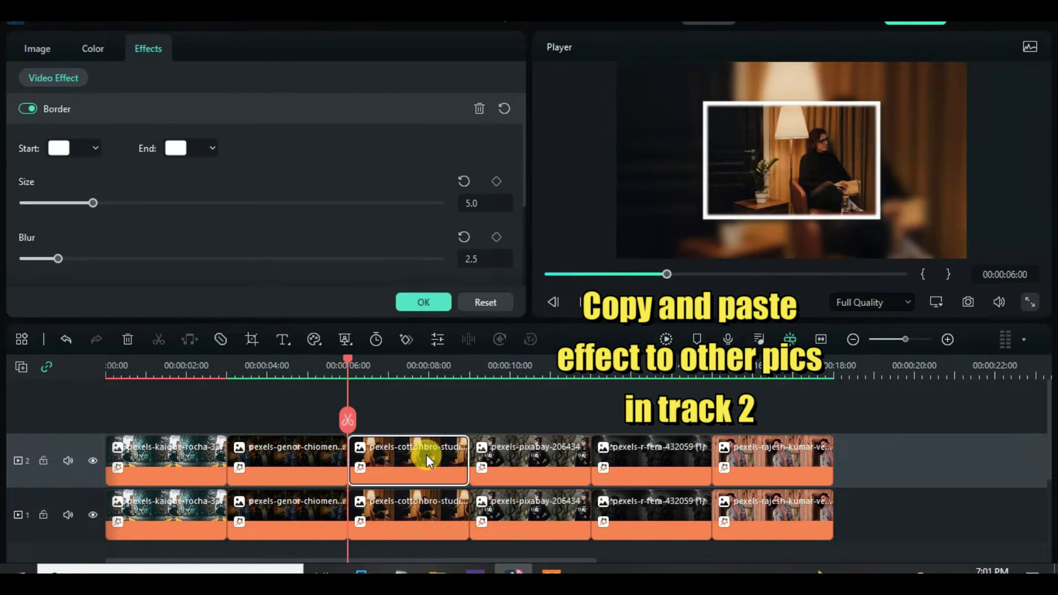
pyautogui.doubleClick(533, 457)
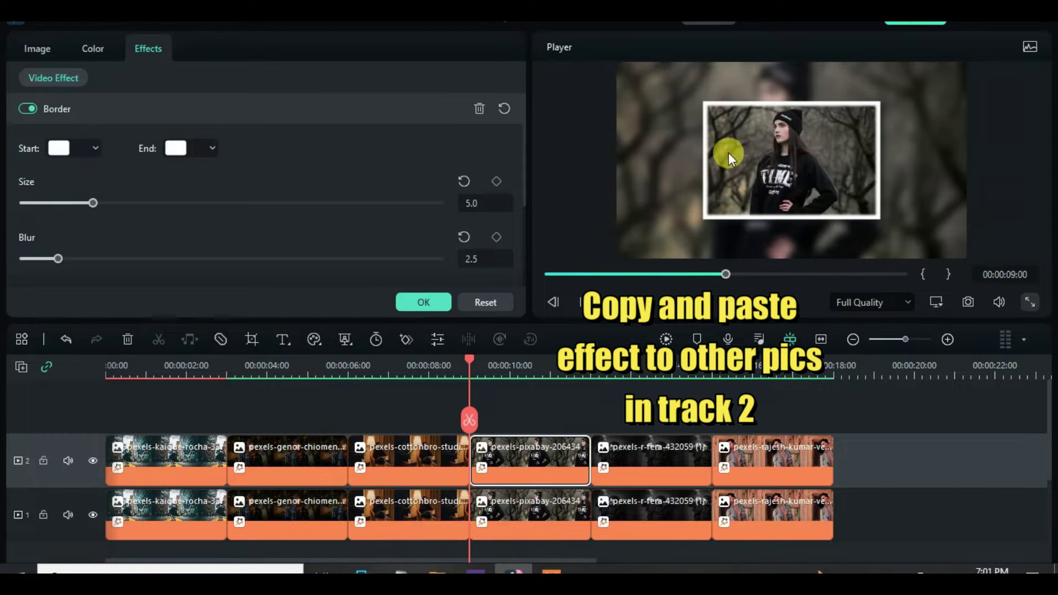
pyautogui.doubleClick(640, 457)
pyautogui.doubleClick(764, 458)
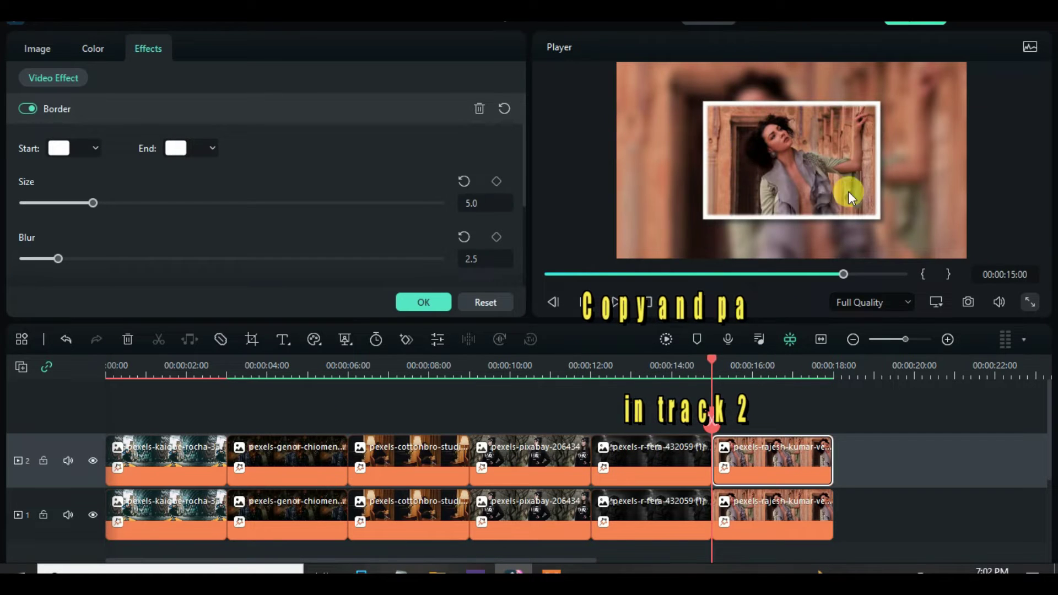
pyautogui.click(552, 276)
pyautogui.click(410, 301)
pyautogui.scroll(1, 219, 368)
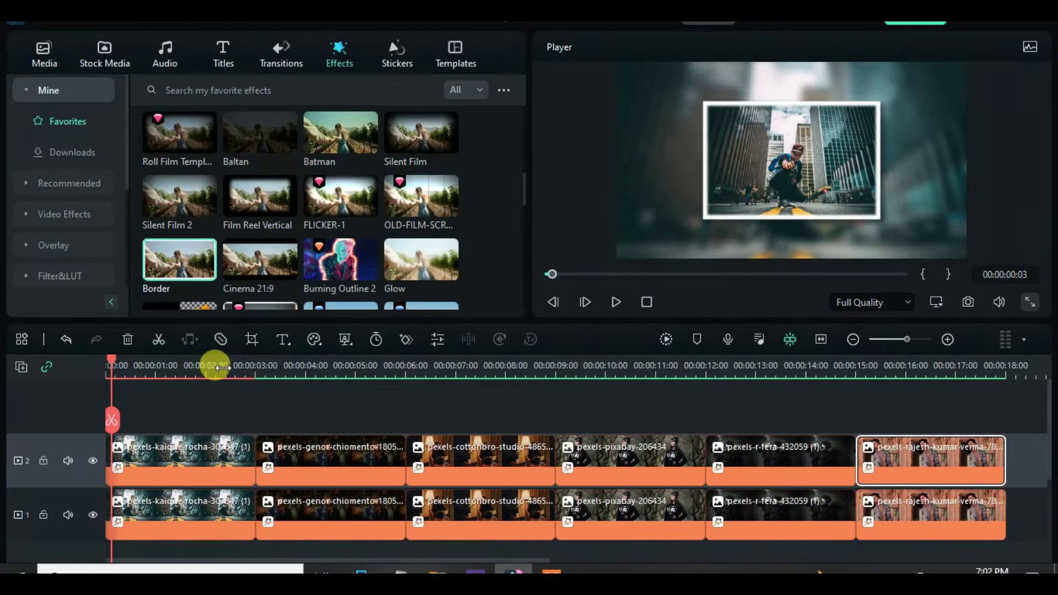
# Add starting keyframes on the first photo at 60% scale and 0° rotation.
pyautogui.click(208, 455)
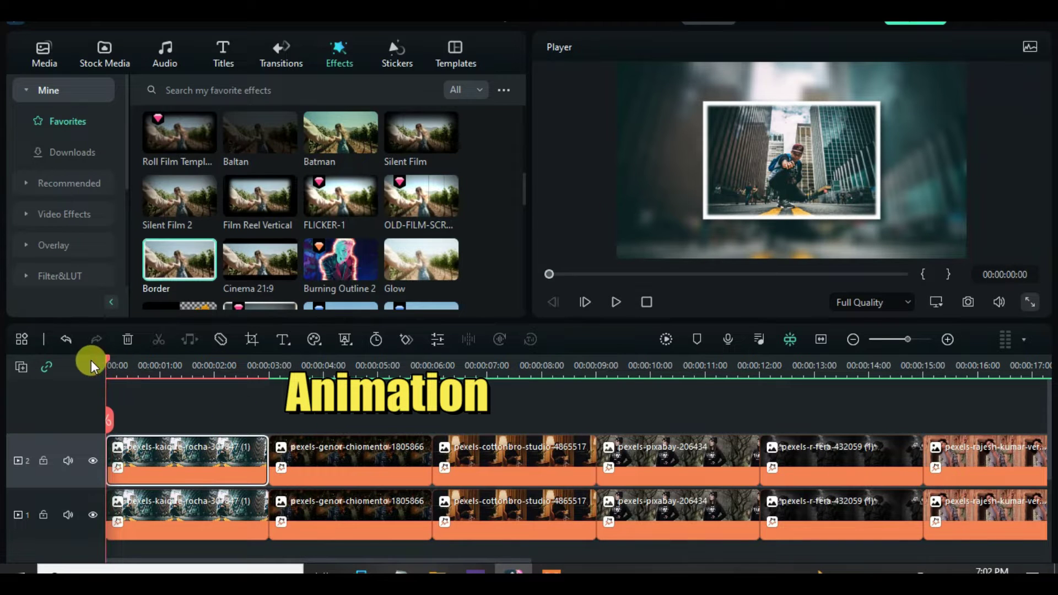
pyautogui.doubleClick(197, 465)
pyautogui.click(39, 51)
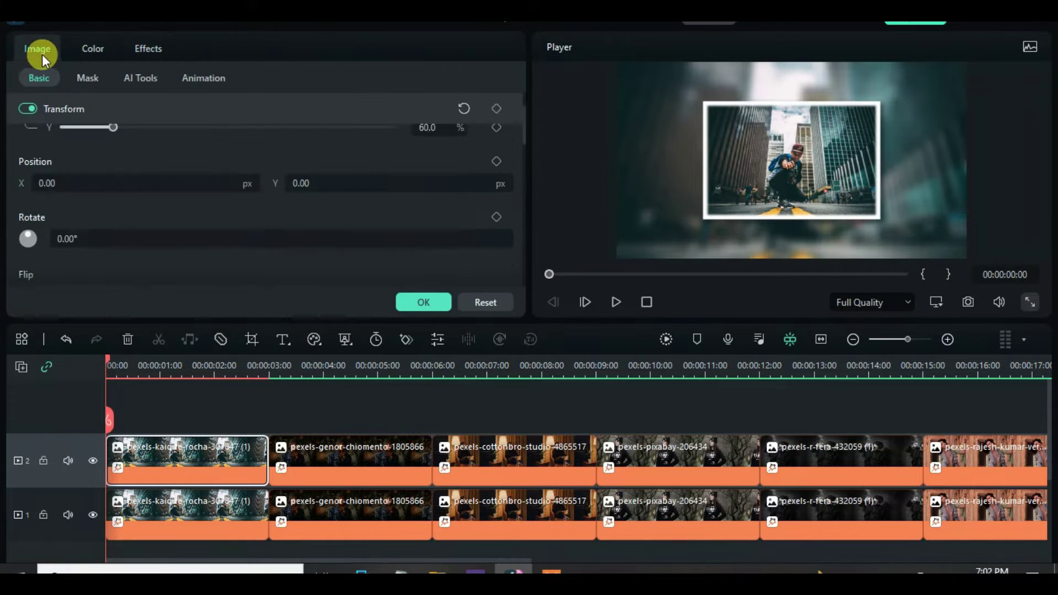
pyautogui.scroll(2, 229, 161)
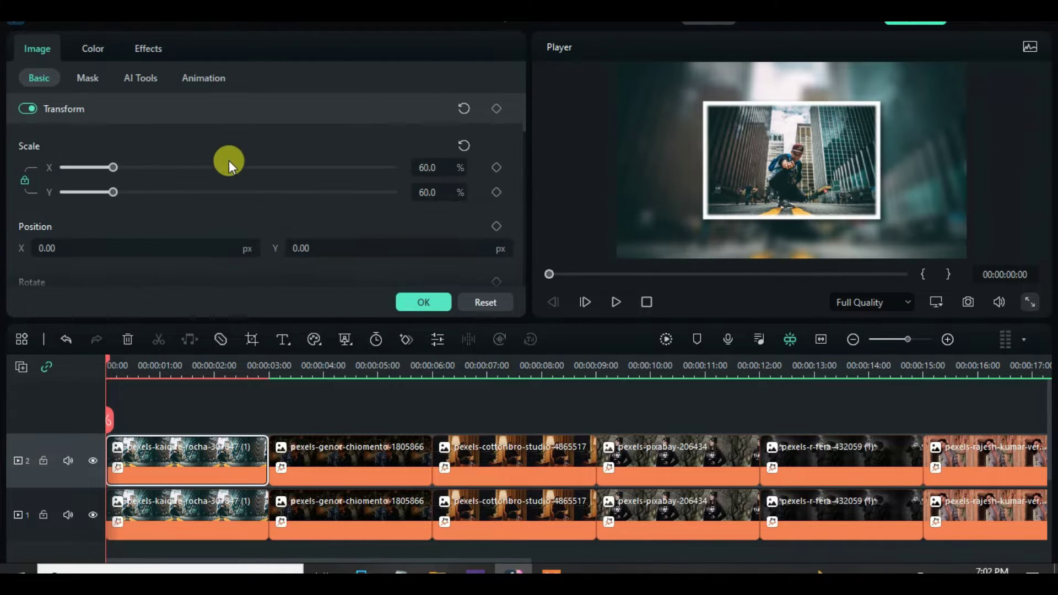
pyautogui.click(496, 167)
pyautogui.scroll(-3, 525, 117)
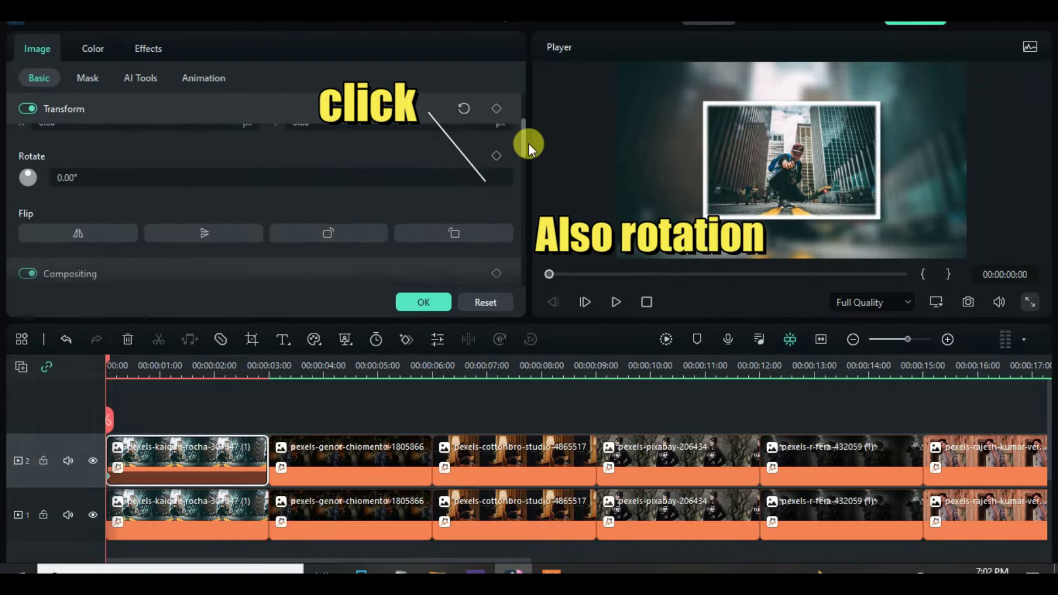
pyautogui.click(499, 181)
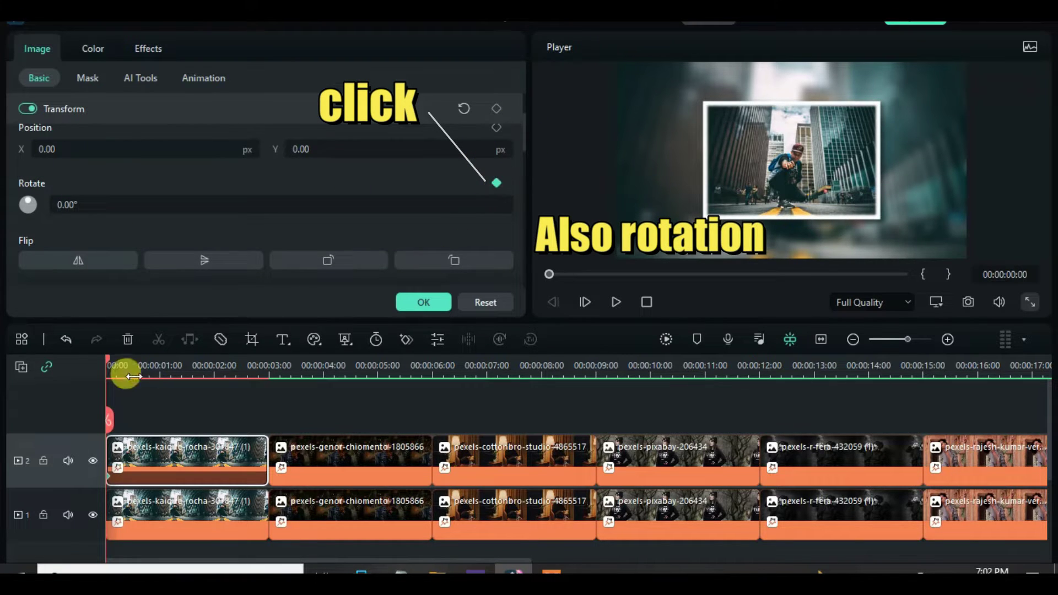
# At 1 second, keyframe the first photo to 80% scale with a 5° tilt.
pyautogui.moveTo(108, 359); pyautogui.dragTo(160, 373)
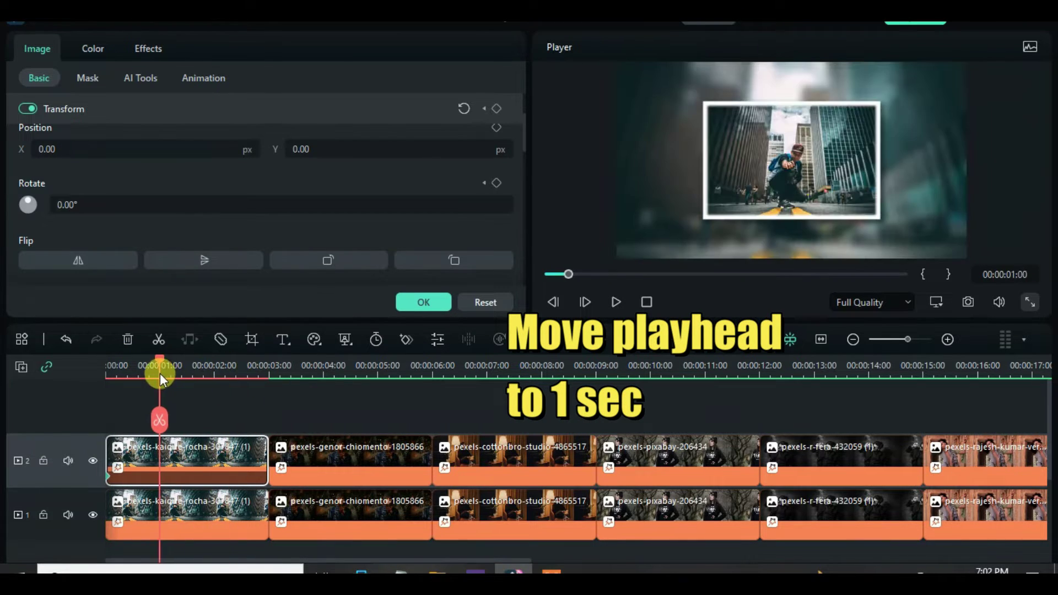
pyautogui.scroll(2, 434, 177)
pyautogui.click(428, 167)
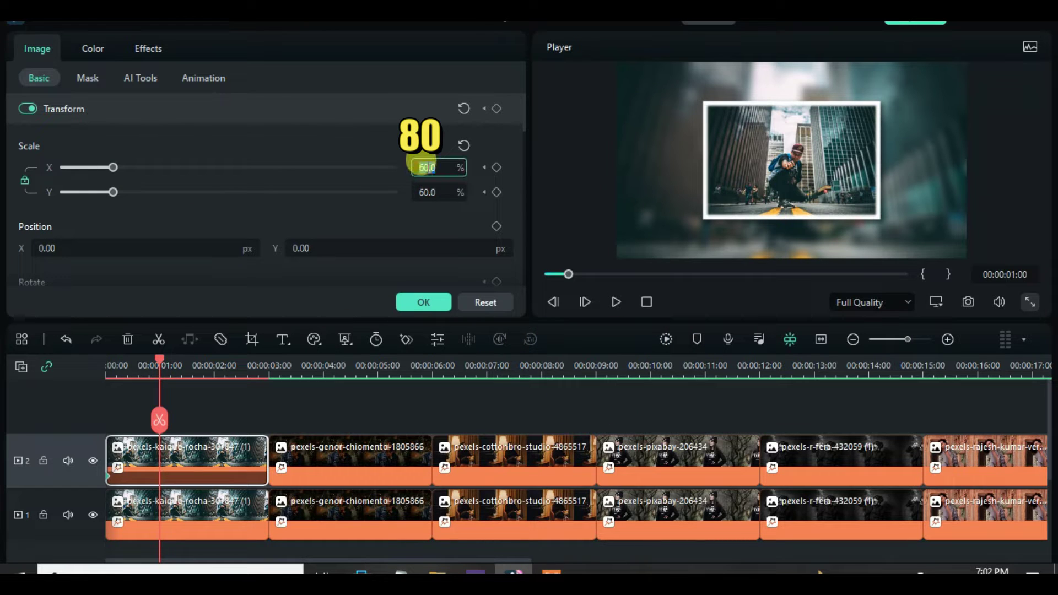
pyautogui.write('80')
pyautogui.press('Return')
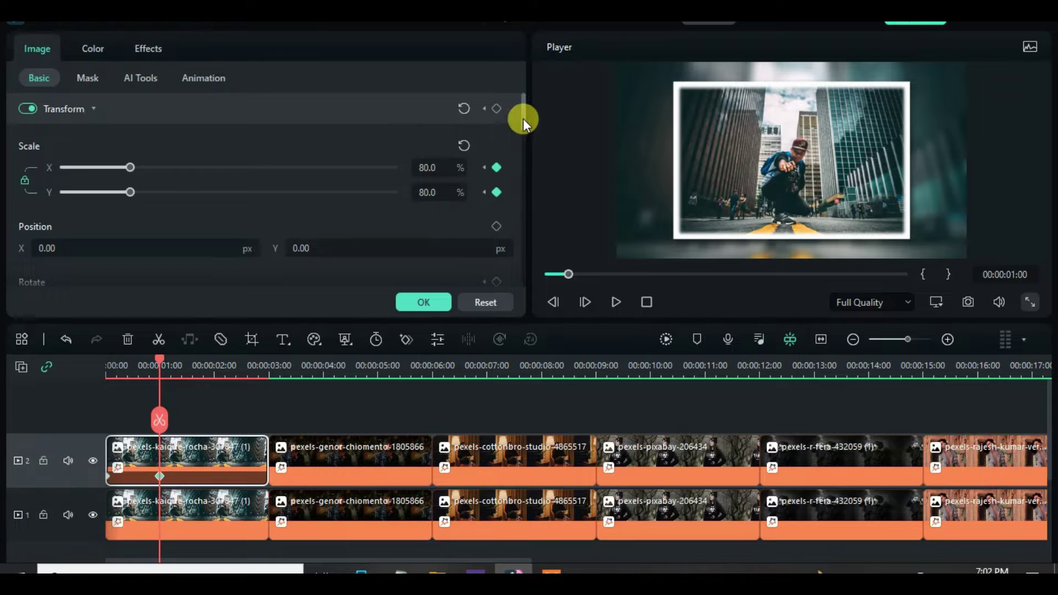
pyautogui.moveTo(524, 118)
pyautogui.mouseDown()
pyautogui.moveTo(532, 170)
pyautogui.moveTo(527, 135)
pyautogui.mouseUp()
pyautogui.click(60, 185)
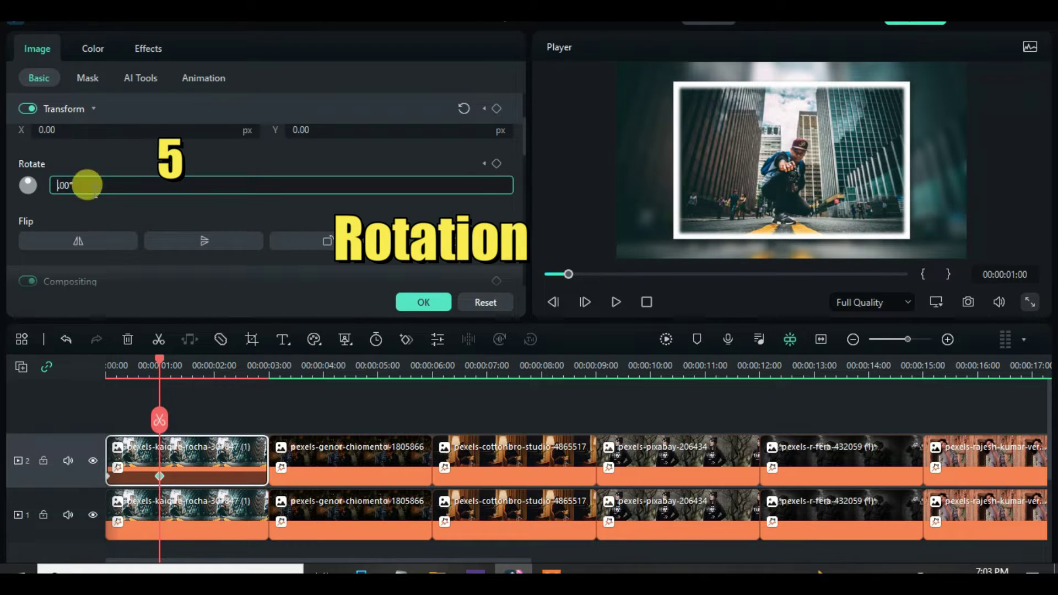
pyautogui.write('5')
pyautogui.press('Return')
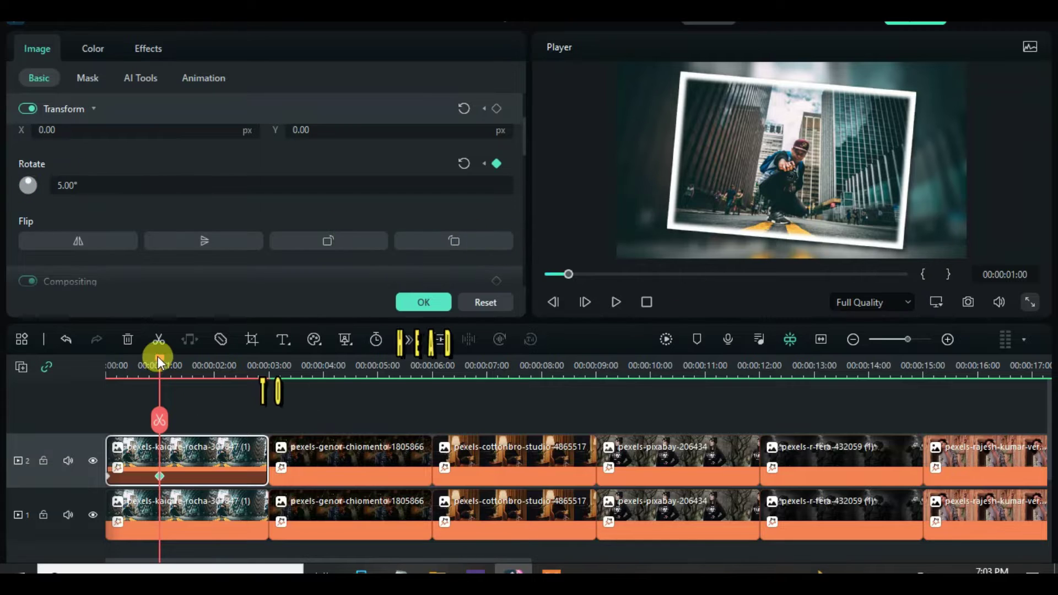
# At 2 seconds, straighten the photo to 0° and return it to 60% scale.
pyautogui.moveTo(158, 356); pyautogui.dragTo(212, 354)
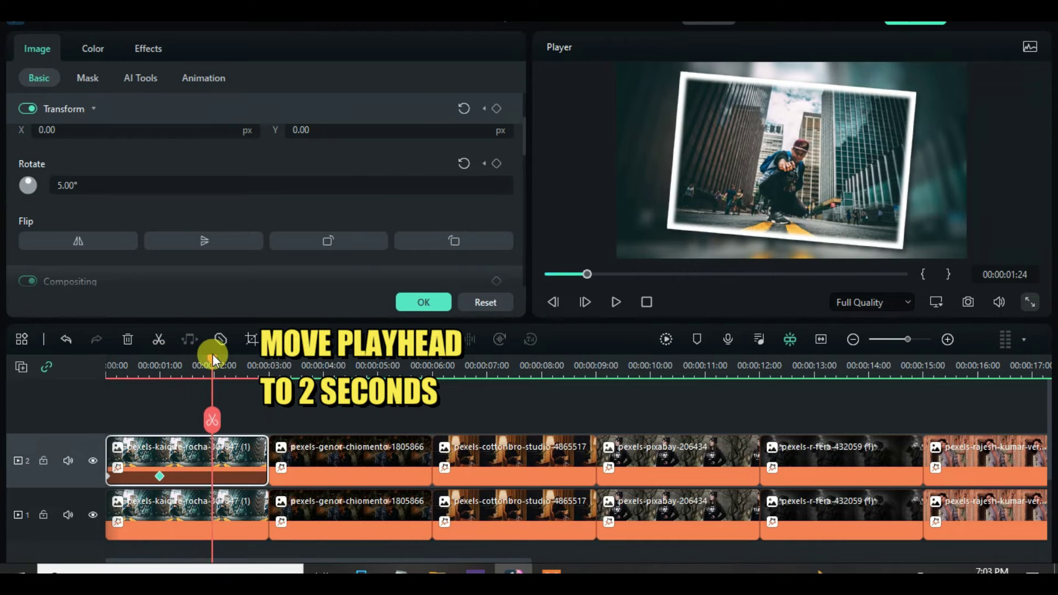
pyautogui.click(464, 164)
pyautogui.moveTo(524, 135); pyautogui.dragTo(527, 101)
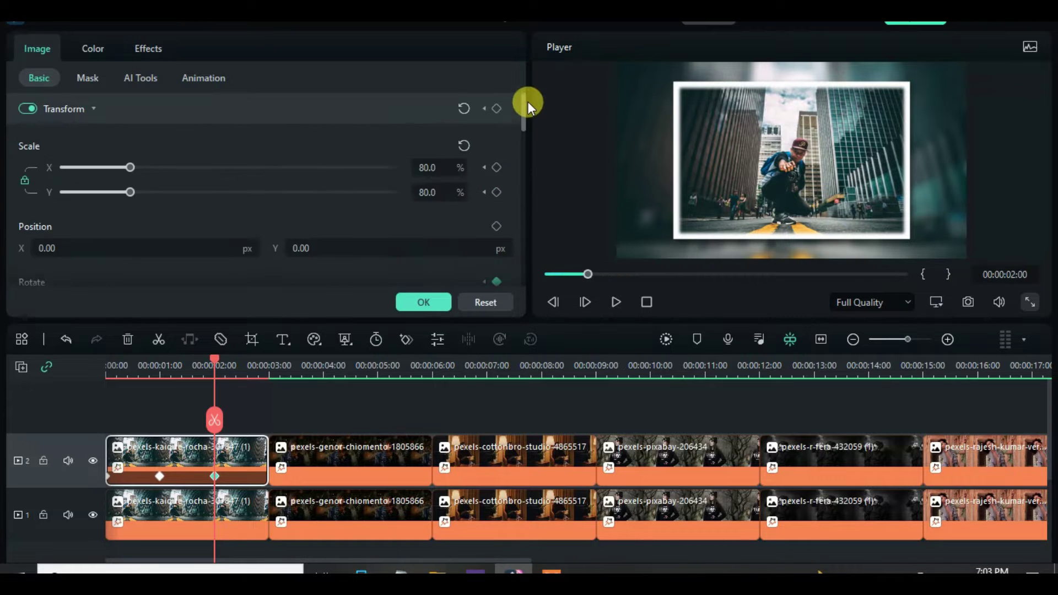
pyautogui.press('Return')
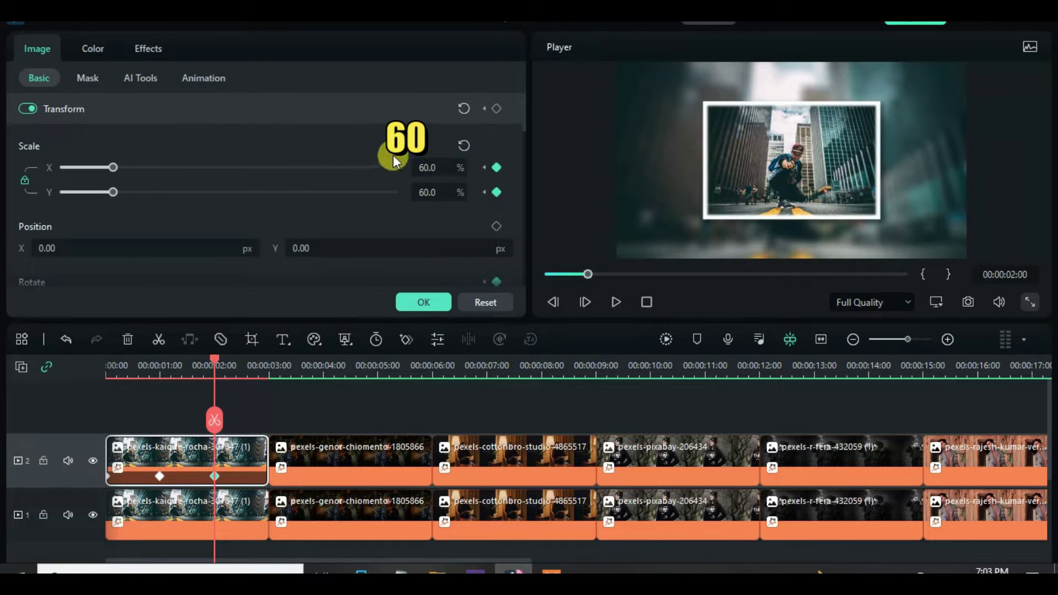
# Set 130% scale at the first photo's end and preview the animation.
pyautogui.moveTo(214, 359); pyautogui.dragTo(265, 359)
pyautogui.click(435, 157)
pyautogui.write('13')
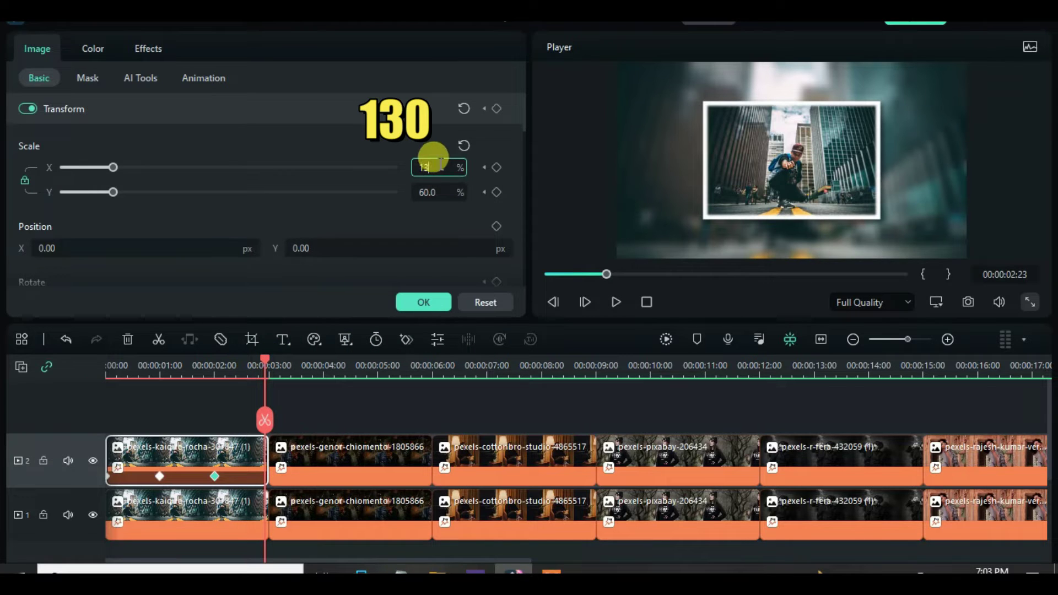
pyautogui.write('0')
pyautogui.press('Return')
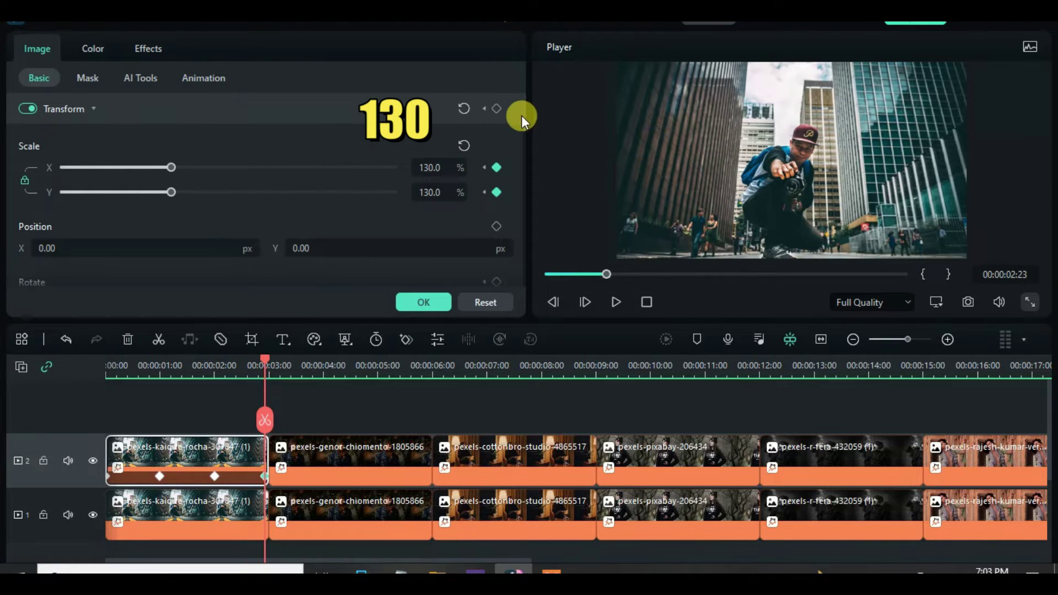
pyautogui.scroll(-3, 522, 114)
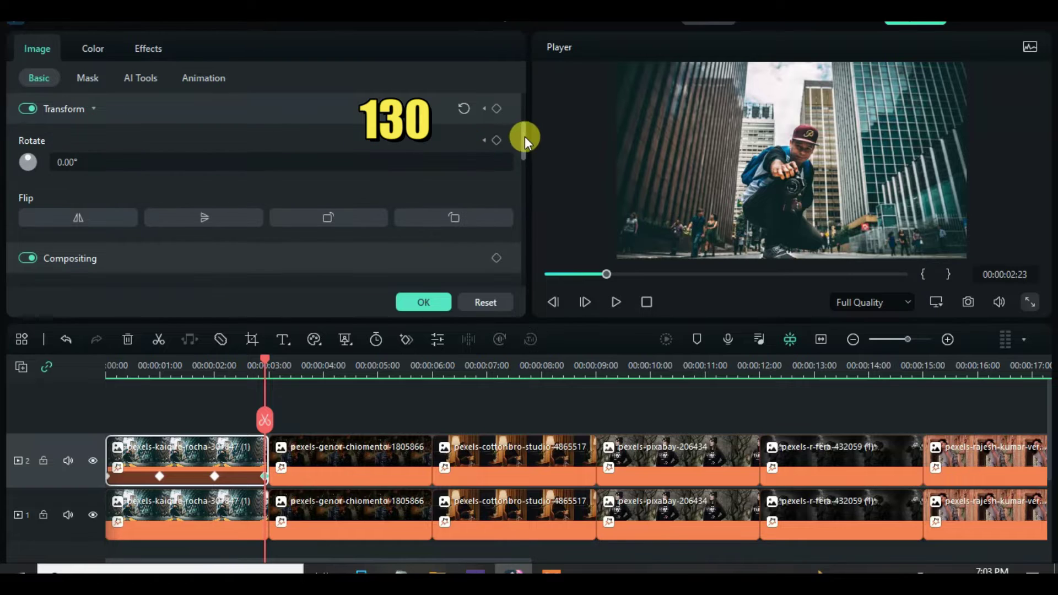
pyautogui.scroll(3, 524, 137)
pyautogui.moveTo(256, 383); pyautogui.dragTo(108, 364)
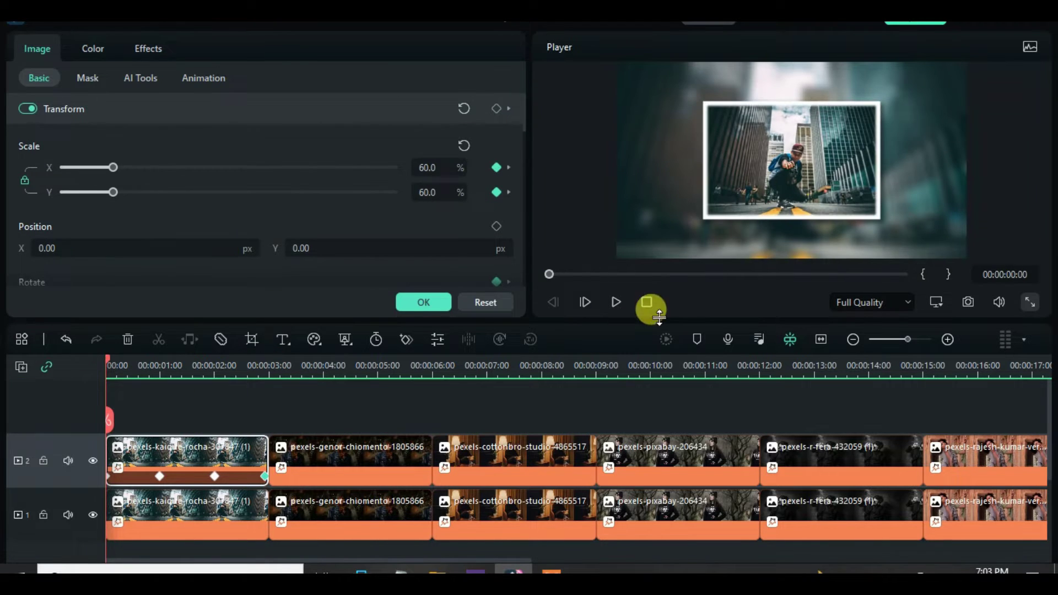
pyautogui.click(616, 304)
pyautogui.click(337, 364)
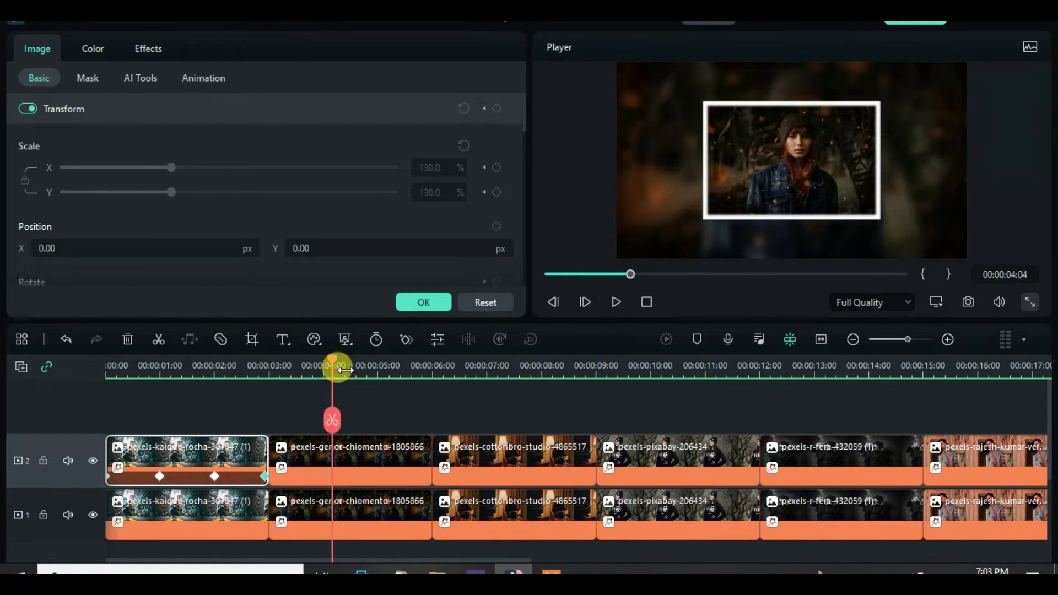
# Keyframe the second photo from 60% at its start to 80% with a 5° tilt.
pyautogui.click(328, 456)
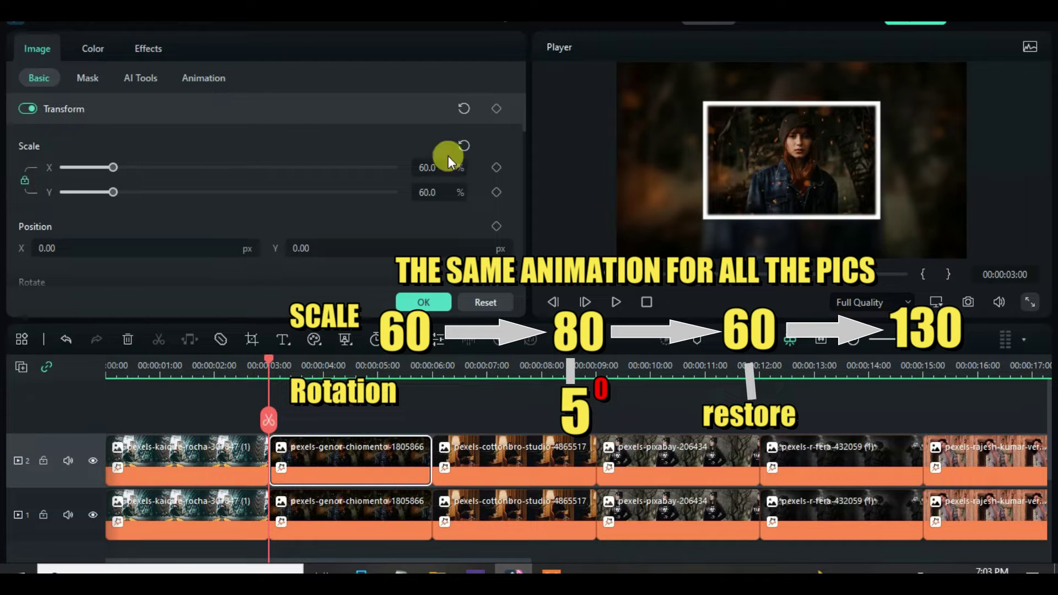
pyautogui.click(497, 167)
pyautogui.moveTo(525, 119); pyautogui.dragTo(516, 151)
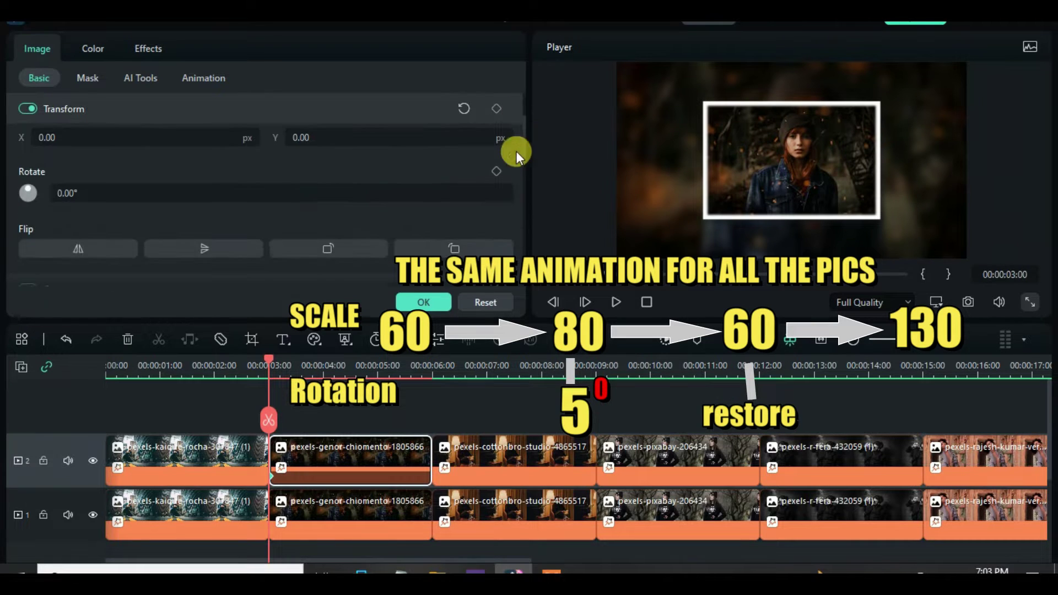
pyautogui.moveTo(273, 357); pyautogui.dragTo(324, 360)
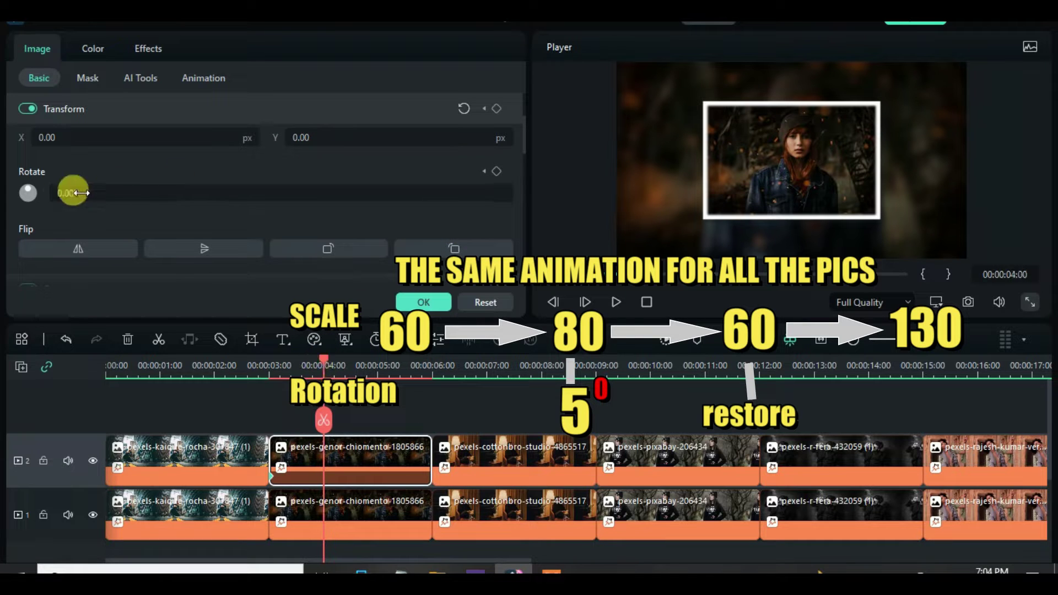
pyautogui.click(64, 193)
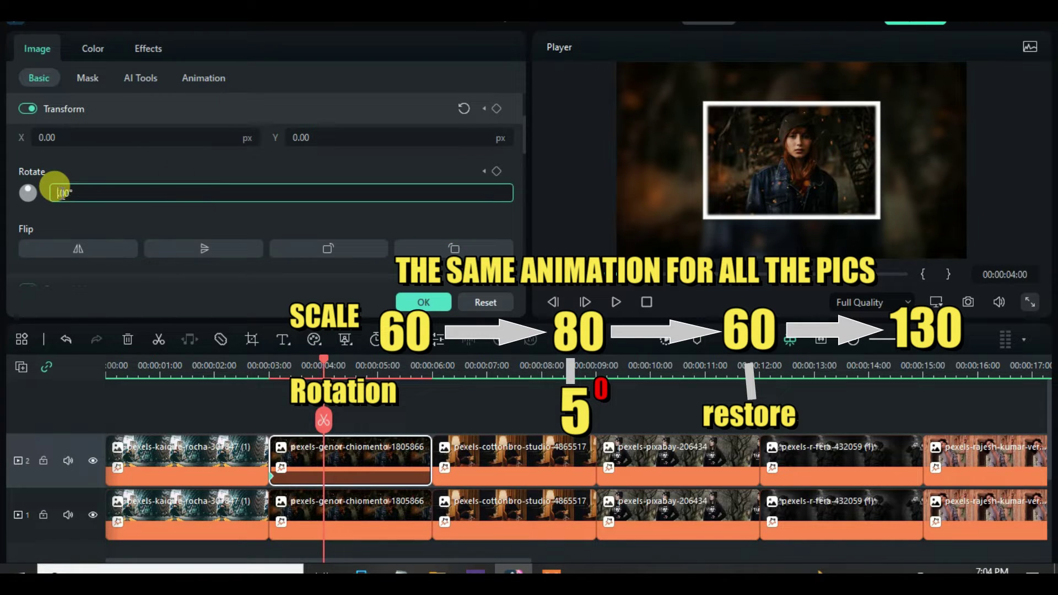
pyautogui.write('5')
pyautogui.press('Return')
pyautogui.moveTo(525, 137); pyautogui.dragTo(521, 107)
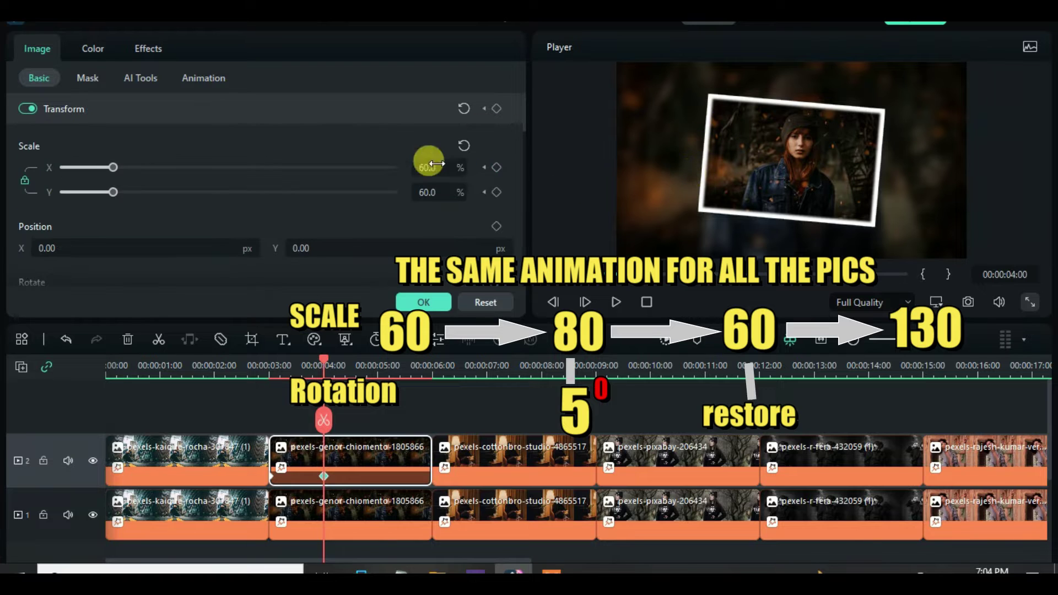
pyautogui.click(433, 159)
pyautogui.write('80')
pyautogui.press('Return')
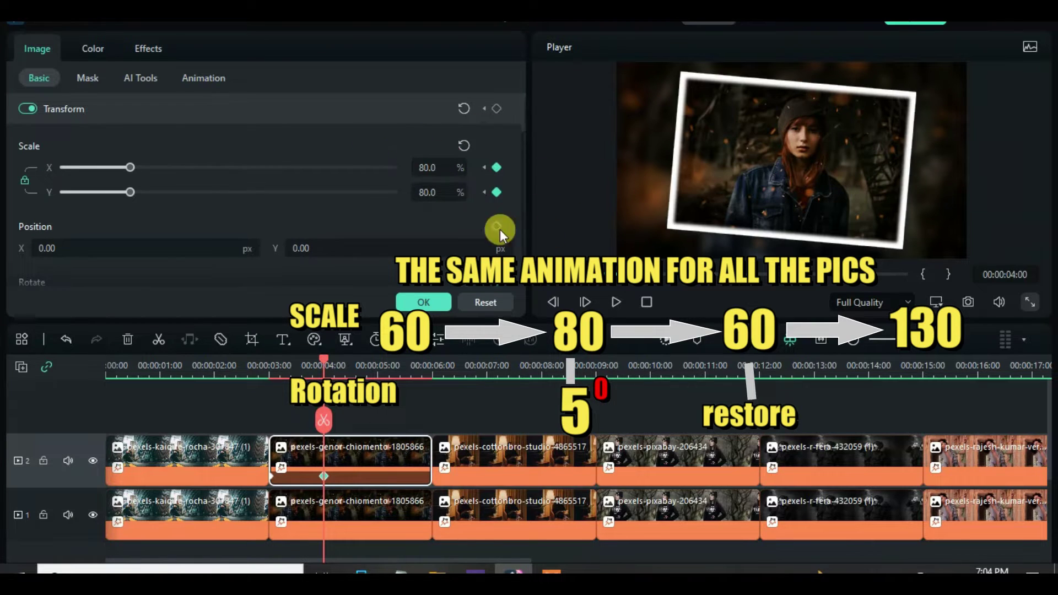
# Return it to 60% and 0° at five seconds, then 130% at its end.
pyautogui.moveTo(329, 358); pyautogui.dragTo(378, 359)
pyautogui.moveTo(522, 114)
pyautogui.mouseDown()
pyautogui.moveTo(533, 128)
pyautogui.moveTo(482, 149)
pyautogui.moveTo(520, 102)
pyautogui.mouseUp()
pyautogui.click(462, 143)
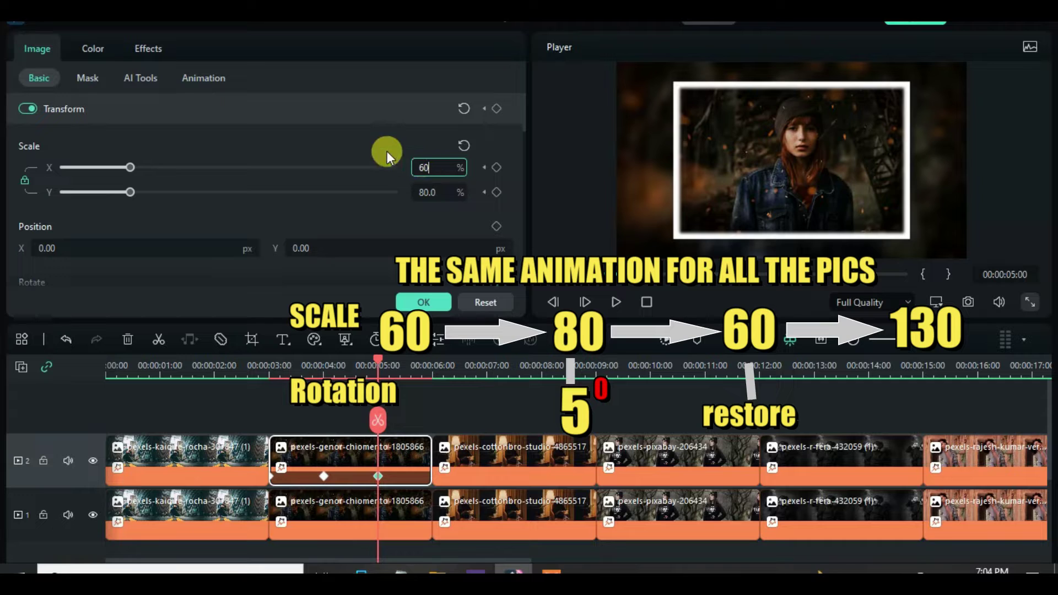
pyautogui.press('Return')
pyautogui.moveTo(378, 369); pyautogui.dragTo(429, 365)
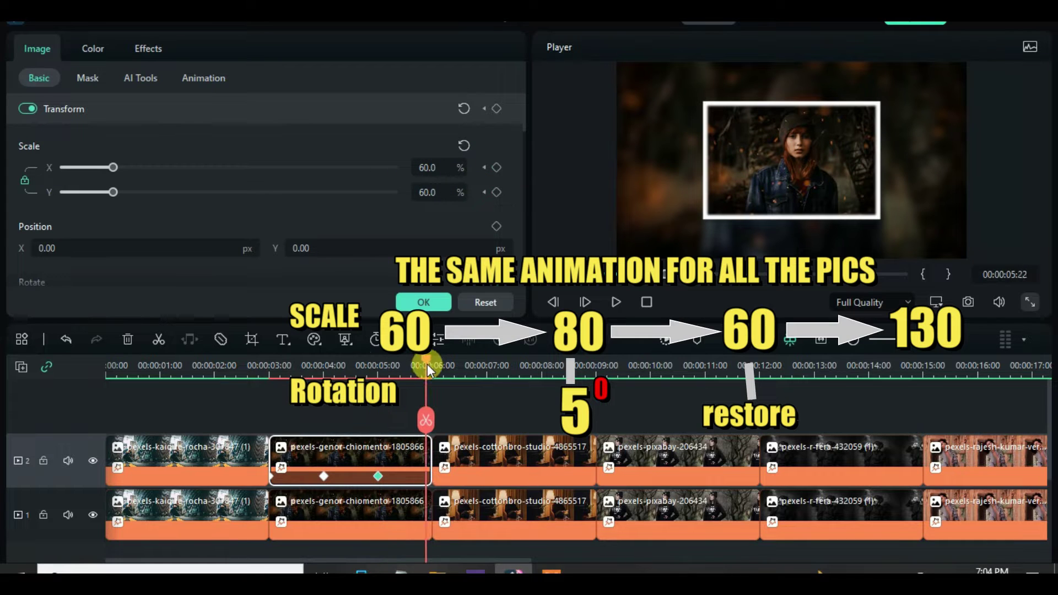
pyautogui.click(430, 166)
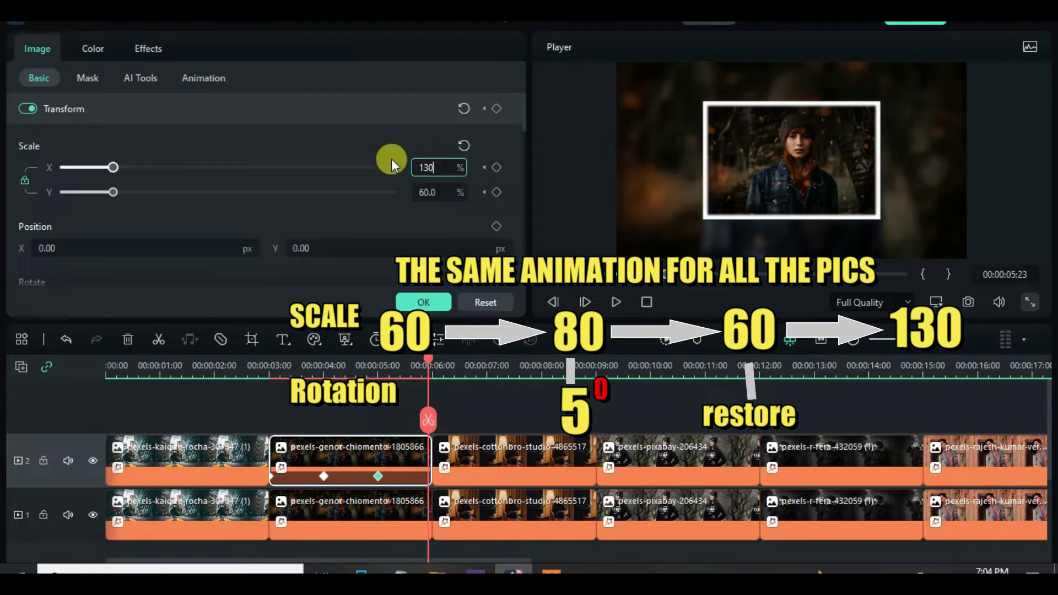
pyautogui.write('130')
pyautogui.press('Return')
pyautogui.click(521, 466)
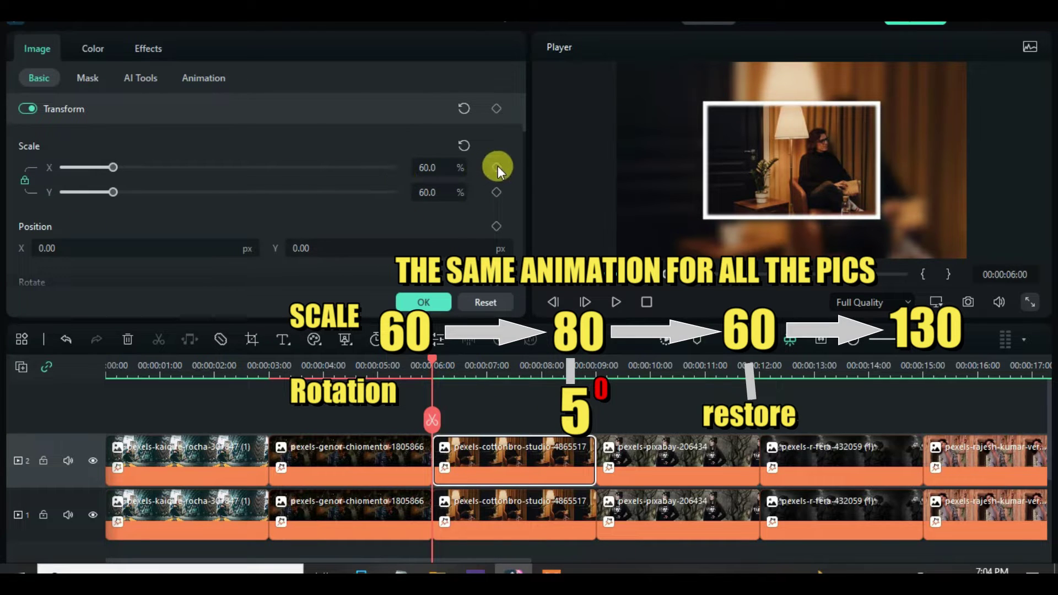
# At 7:00, keyframe the cottonbro photo with a 5° tilt and 80% scale.
pyautogui.scroll(-3, 524, 114)
pyautogui.scroll(1, 498, 177)
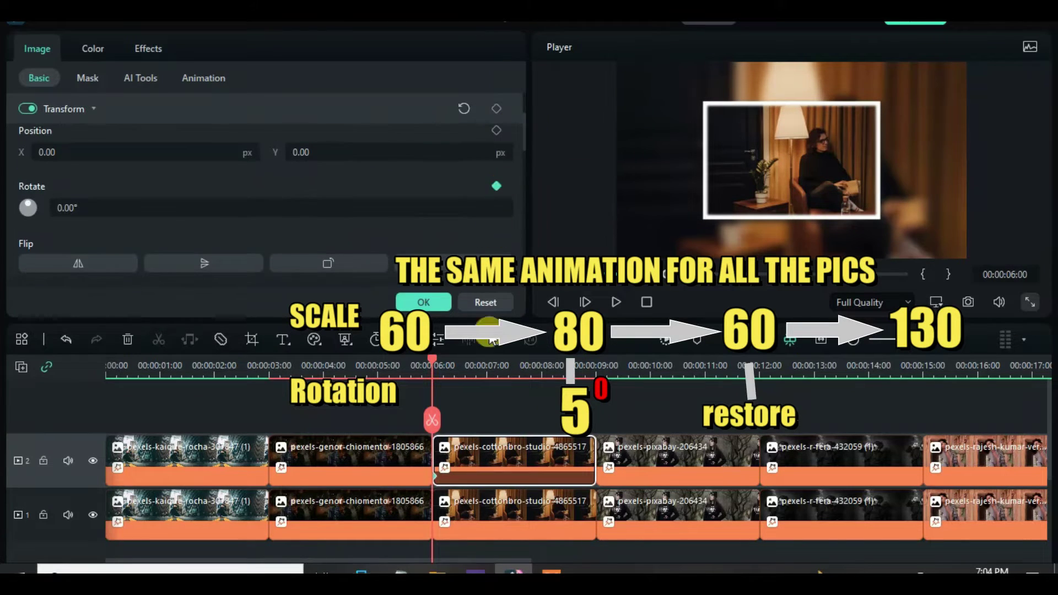
pyautogui.moveTo(439, 360); pyautogui.dragTo(488, 360)
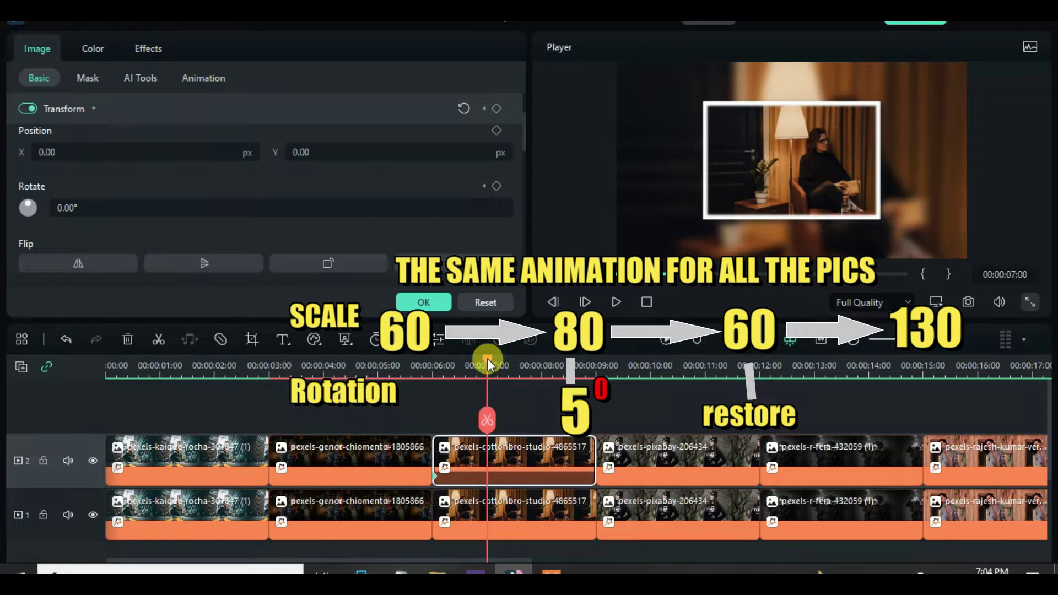
pyautogui.click(59, 207)
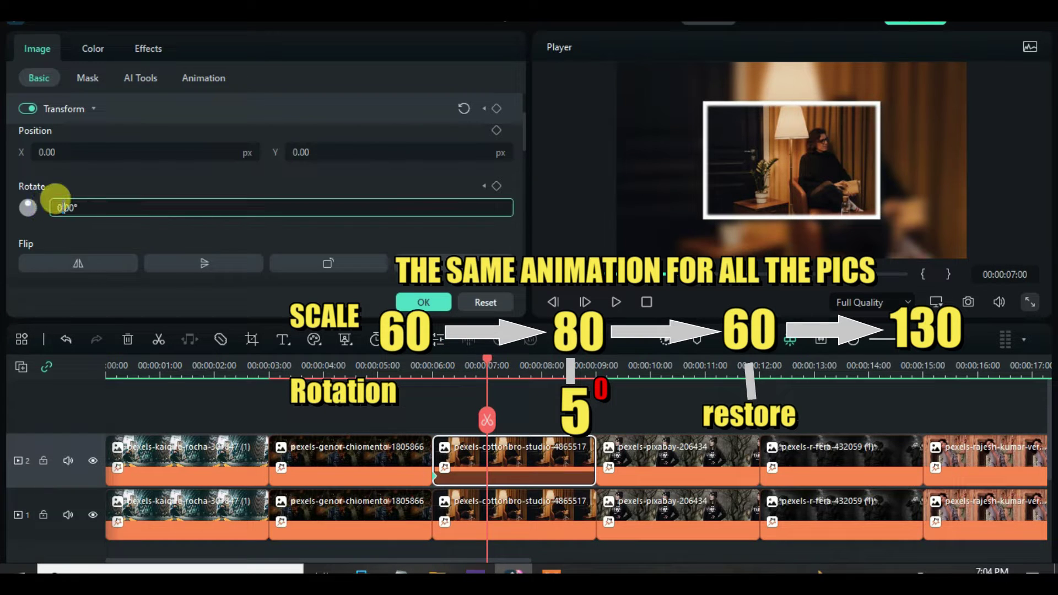
pyautogui.press('Return')
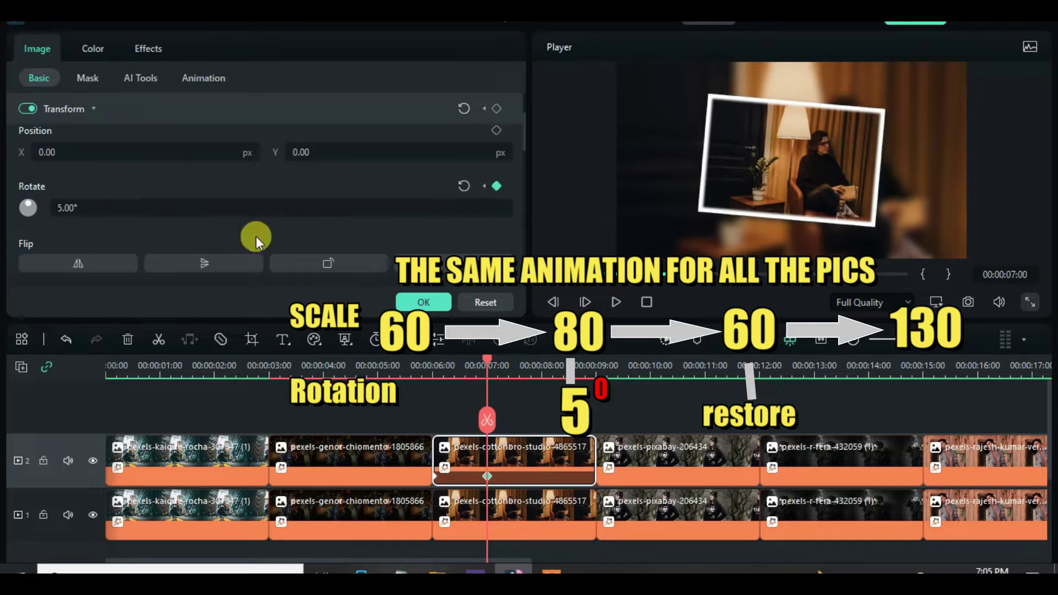
pyautogui.scroll(2, 524, 137)
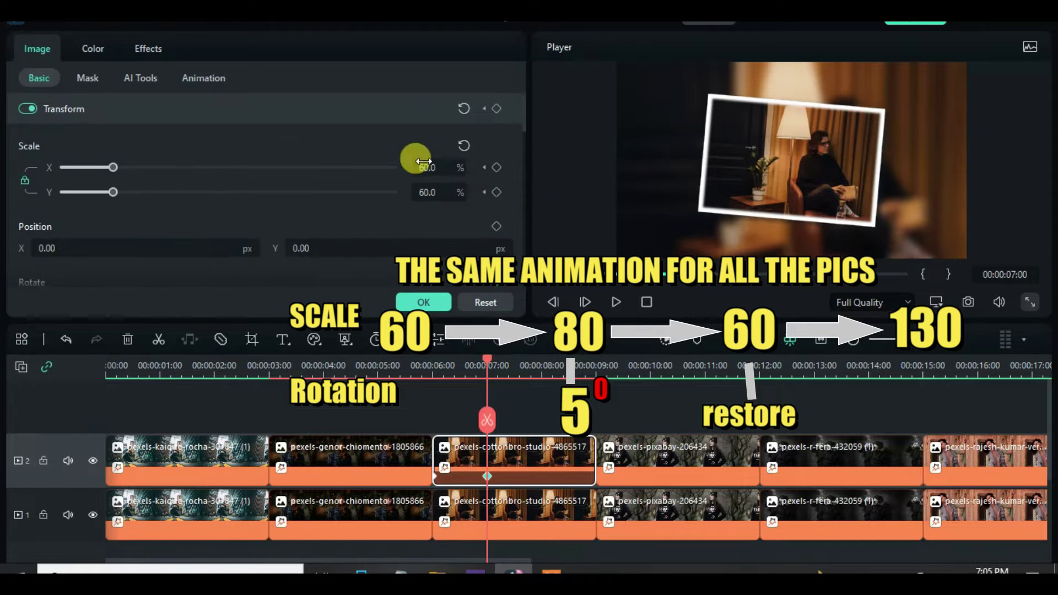
pyautogui.click(423, 167)
pyautogui.write('80')
pyautogui.press('Return')
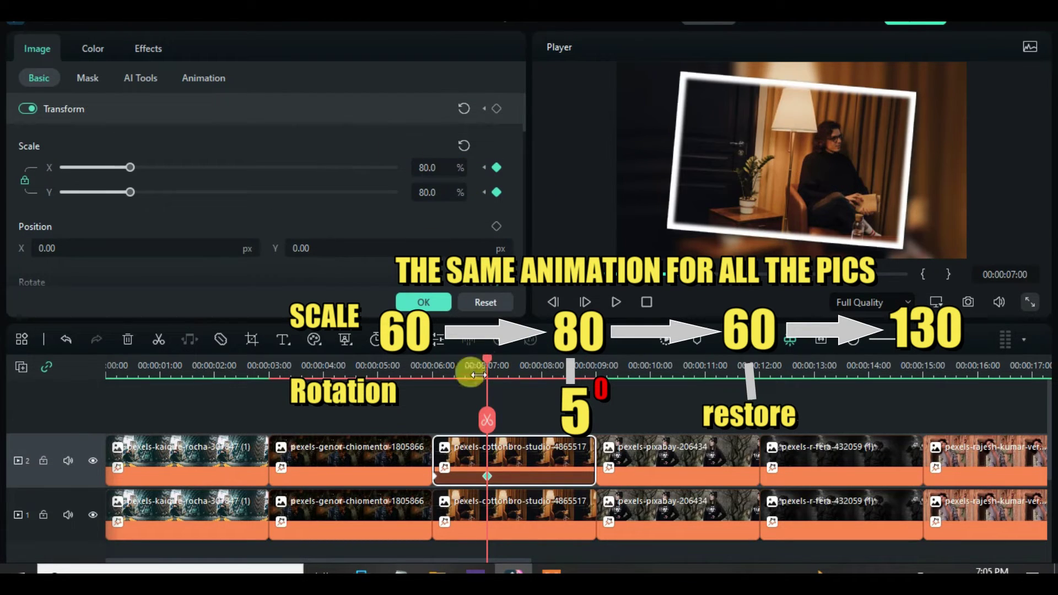
# At 8:00, set the scale to 60% and rotation back to 0°.
pyautogui.moveTo(477, 375); pyautogui.dragTo(542, 364)
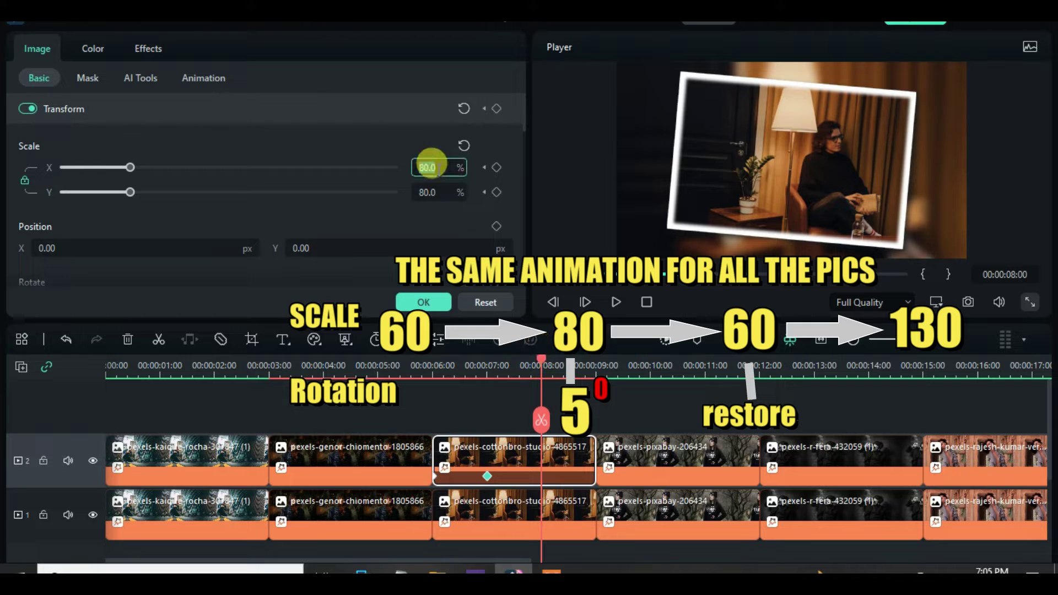
pyautogui.click(419, 163)
pyautogui.write('60')
pyautogui.press('Return')
pyautogui.scroll(-3, 507, 127)
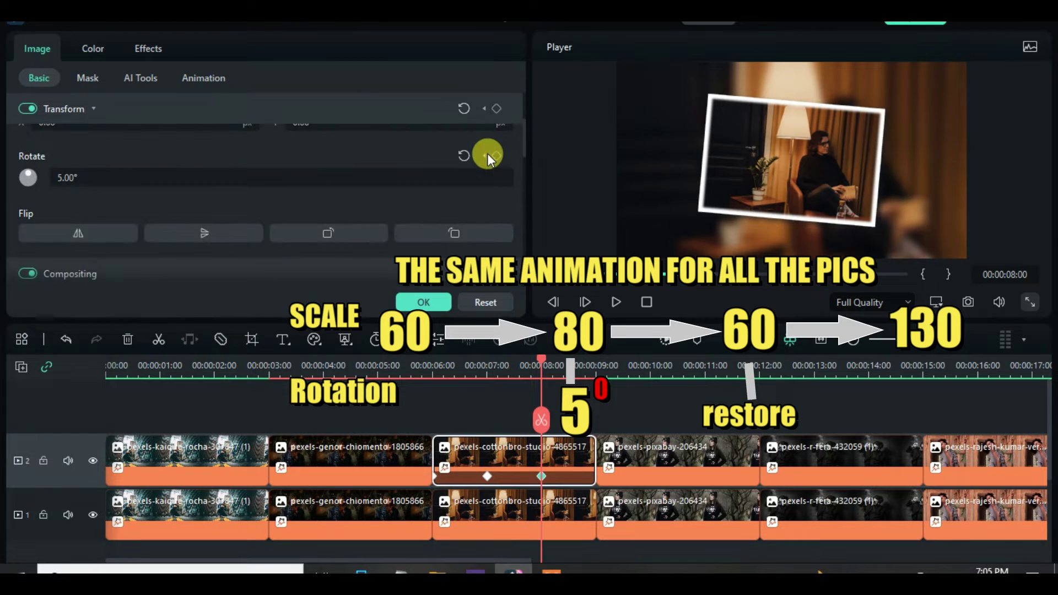
pyautogui.click(465, 155)
# At the clip's end (8:24), set the scale to 130%.
pyautogui.moveTo(540, 362); pyautogui.dragTo(594, 363)
pyautogui.scroll(3, 522, 139)
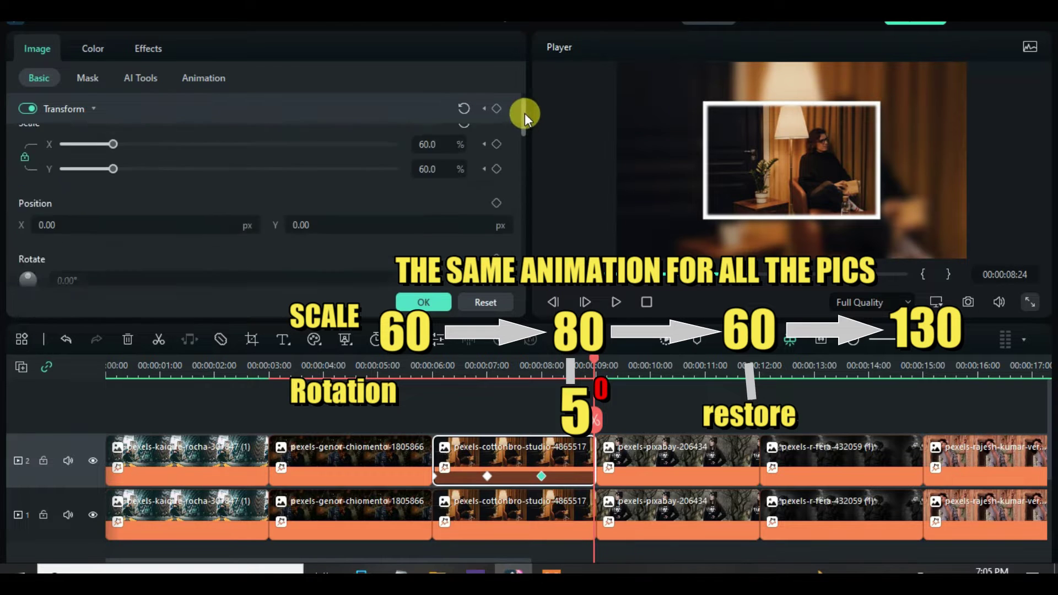
pyautogui.click(431, 162)
pyautogui.write('130')
pyautogui.press('Return')
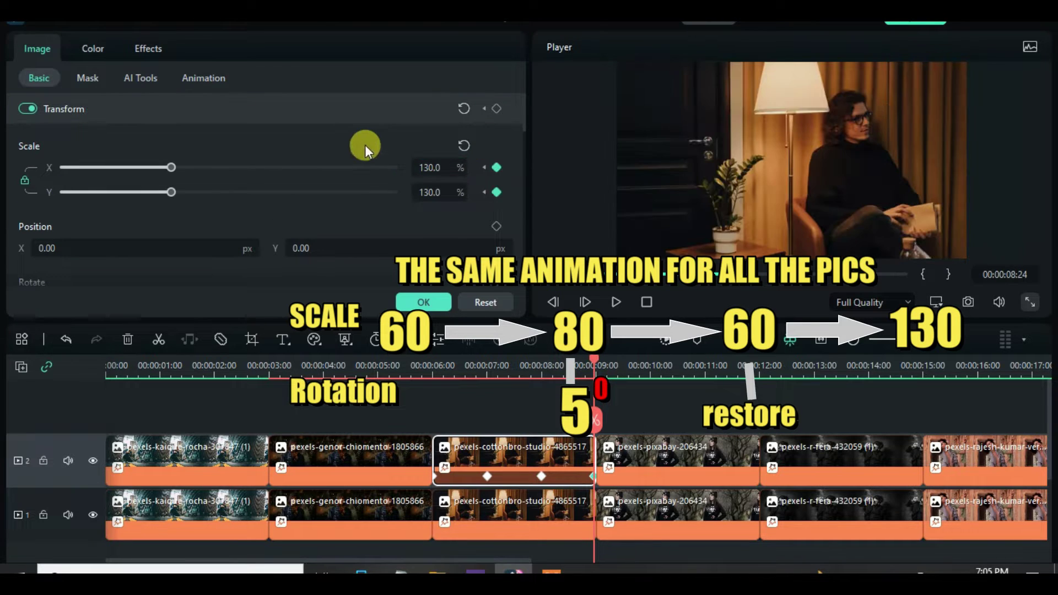
pyautogui.click(628, 458)
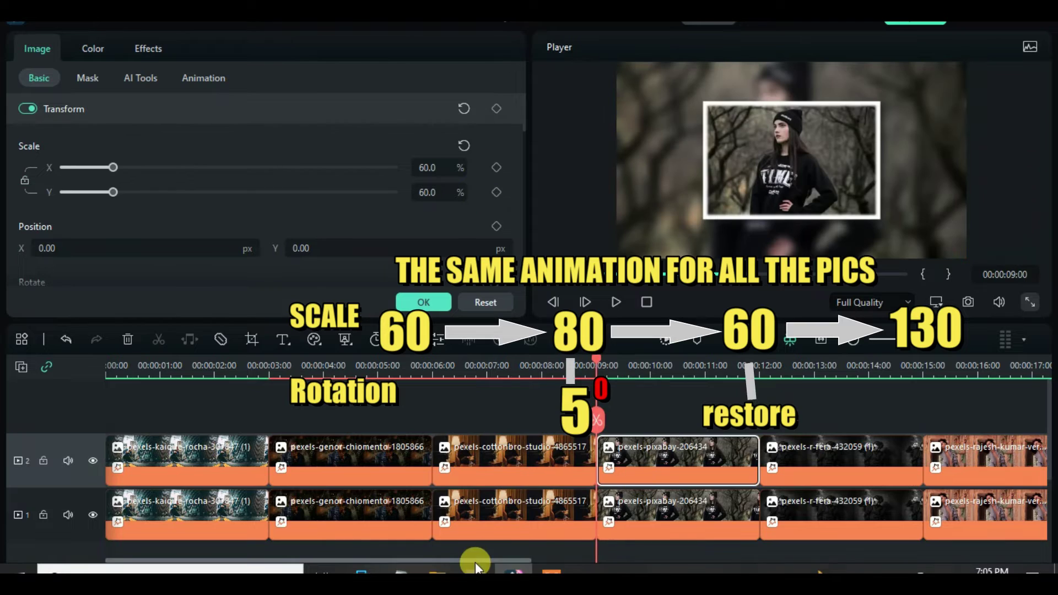
# Select the pixabay clip and add a Scale keyframe at its start, 9:00.
pyautogui.moveTo(475, 562); pyautogui.dragTo(620, 559)
pyautogui.click(497, 167)
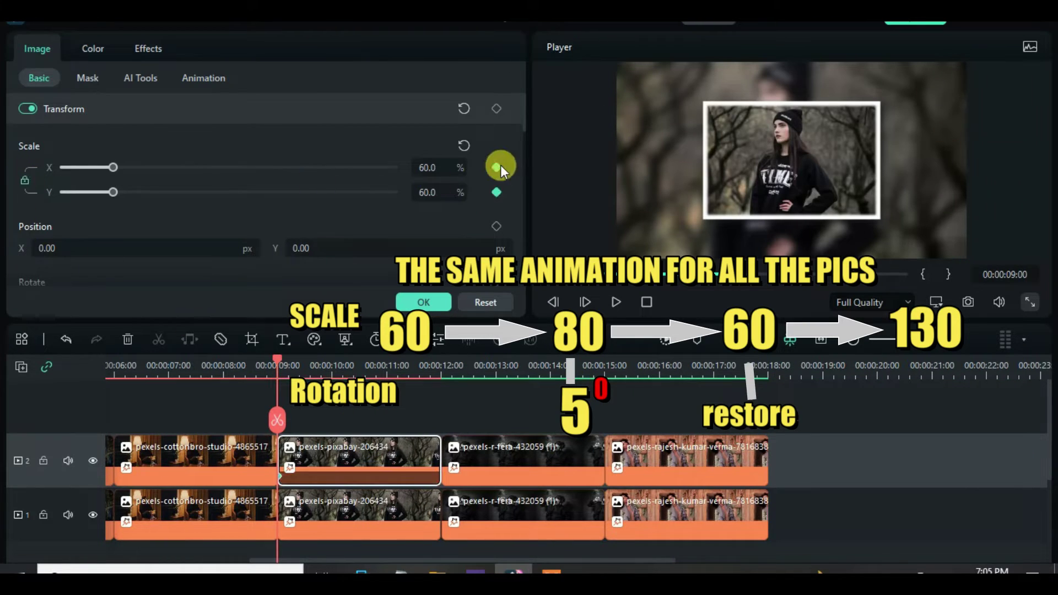
pyautogui.scroll(-3, 500, 126)
pyautogui.scroll(3, 525, 127)
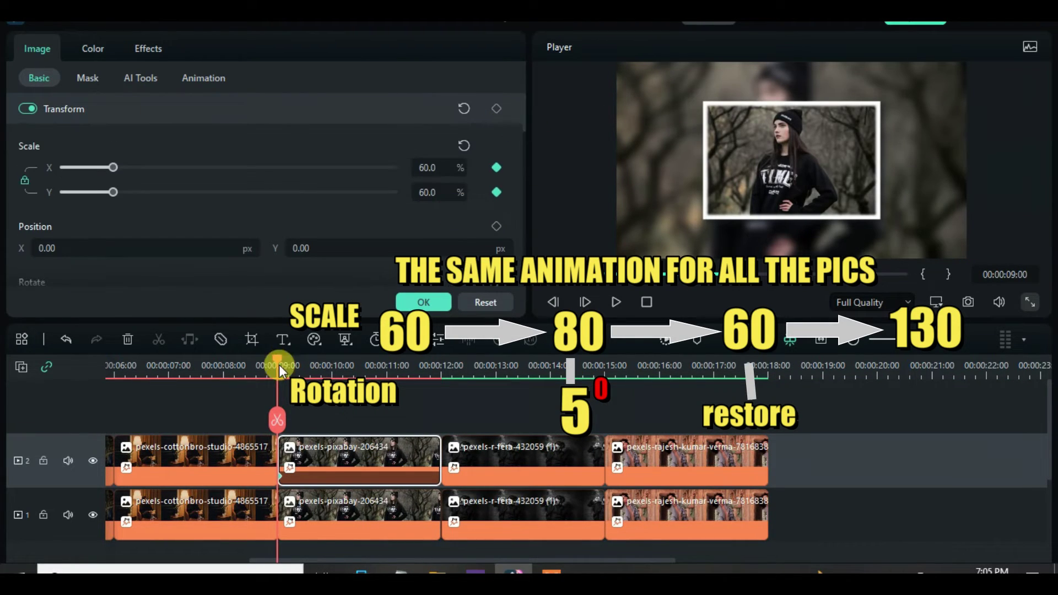
pyautogui.moveTo(279, 365); pyautogui.dragTo(332, 363)
# At 10:00, set the photo's scale to 80% and its rotation to 5°.
pyautogui.click(423, 160)
pyautogui.write('80')
pyautogui.press('Return')
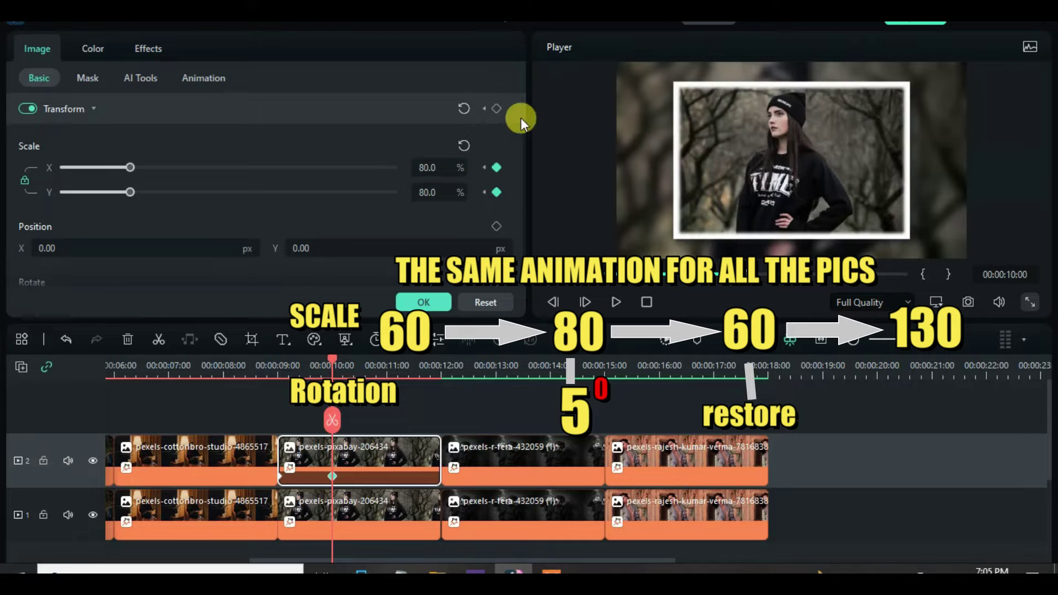
pyautogui.scroll(-3, 523, 119)
pyautogui.scroll(-1, 529, 130)
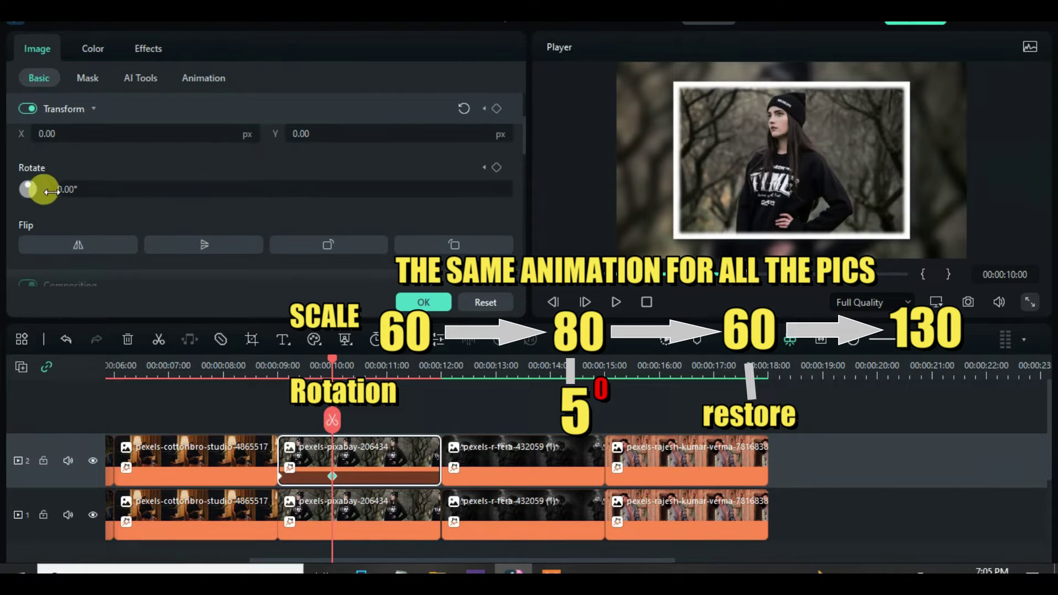
pyautogui.click(61, 189)
pyautogui.write('5')
pyautogui.press('Return')
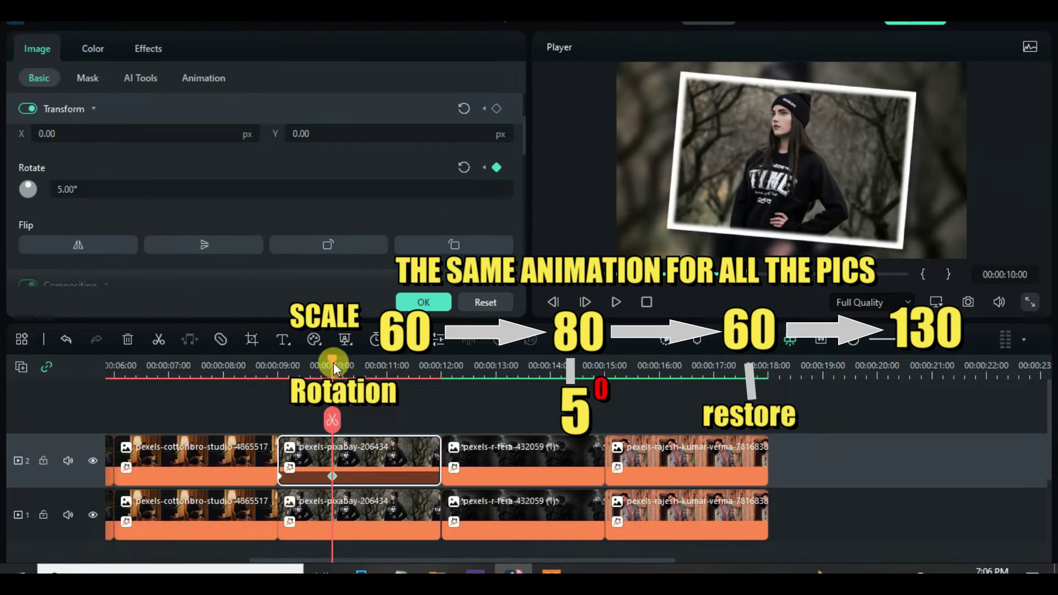
# At 11:00, bring the photo back to 60% scale.
pyautogui.moveTo(333, 363); pyautogui.dragTo(387, 359)
pyautogui.scroll(4, 518, 118)
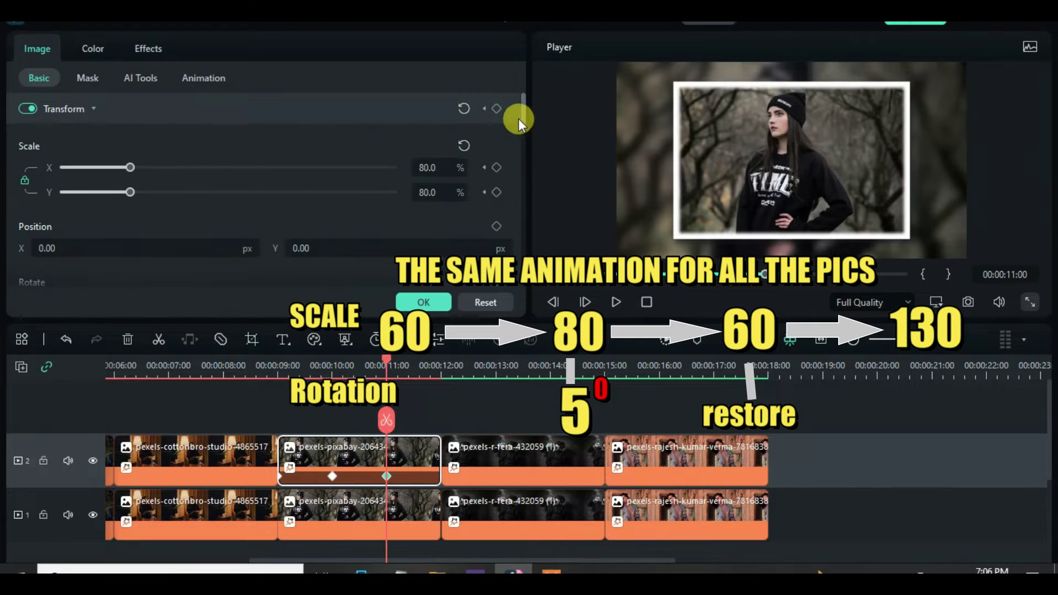
pyautogui.write('60')
pyautogui.press('Return')
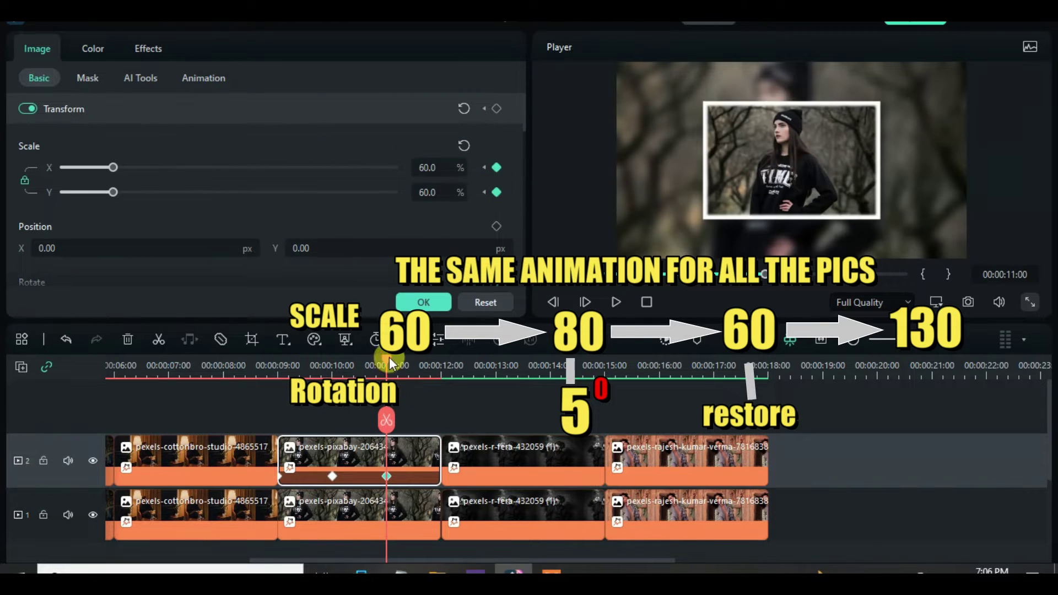
# Scale the pixabay photo up to 130% at its end, 11:23.
pyautogui.moveTo(389, 357); pyautogui.dragTo(435, 362)
pyautogui.click(421, 166)
pyautogui.write('130')
pyautogui.press('Return')
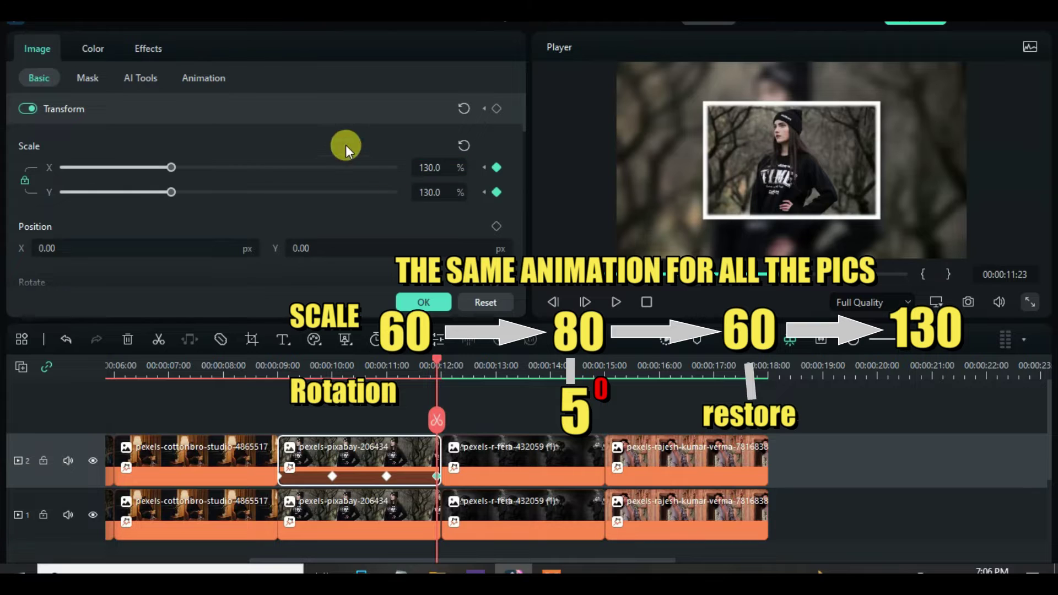
# Select the pexels-r-fera-432059 clip and add a Scale keyframe at 12:00.
pyautogui.click(511, 456)
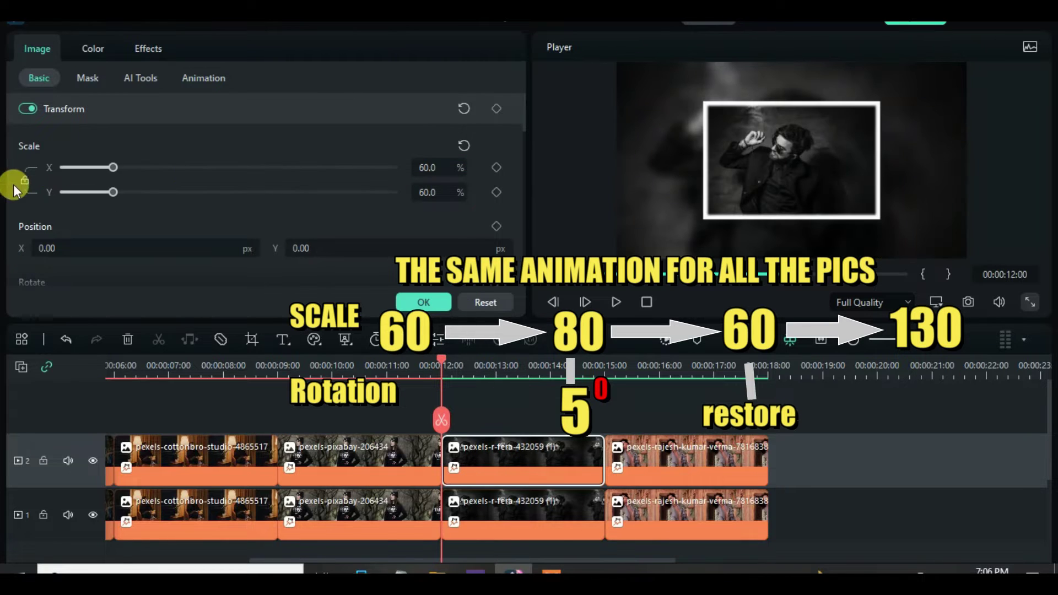
pyautogui.click(497, 167)
pyautogui.scroll(-3, 524, 146)
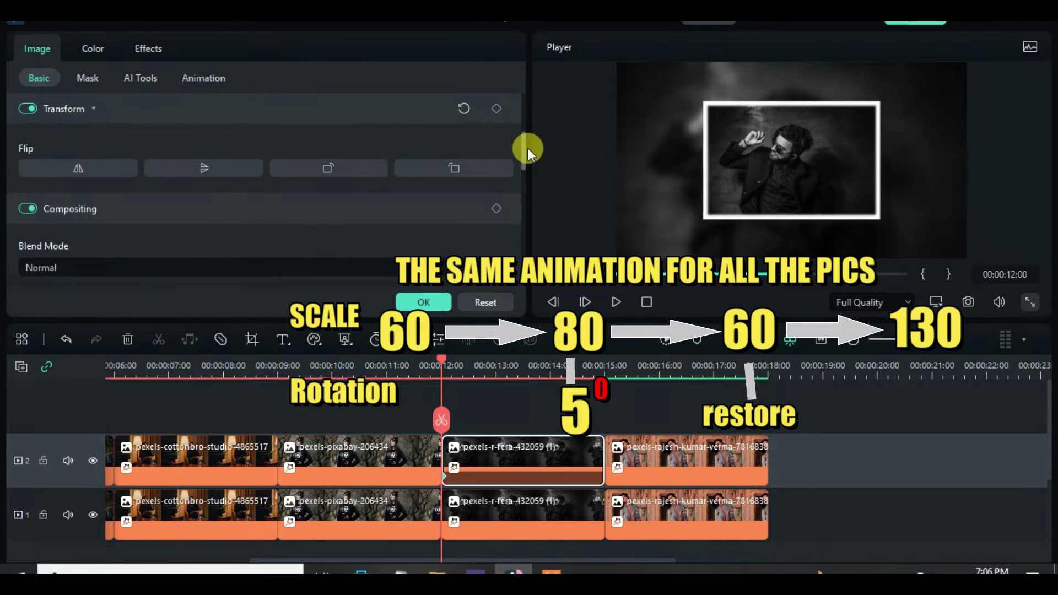
pyautogui.scroll(1, 498, 182)
# At 13:00, tilt the photo 5° and scale it to 80%.
pyautogui.click(497, 362)
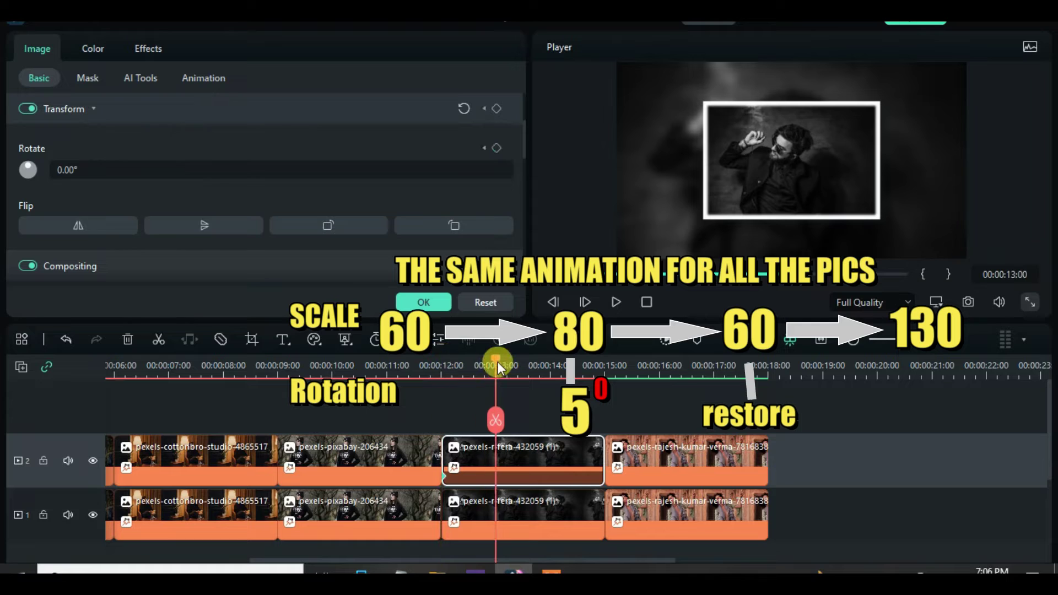
pyautogui.click(60, 168)
pyautogui.scroll(3, 523, 140)
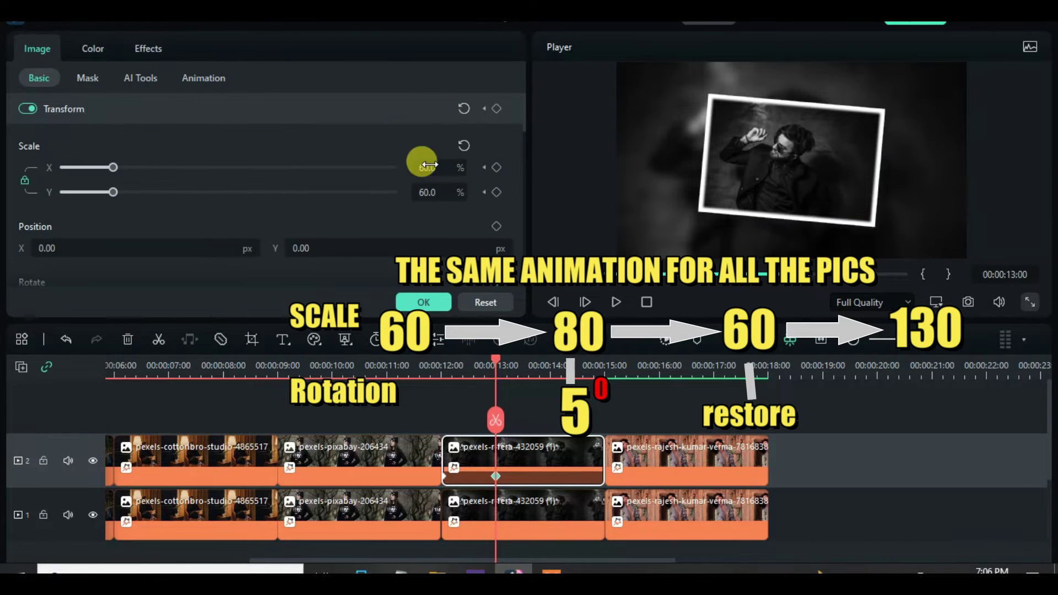
pyautogui.press('Return')
# At 14:00, return the photo to 60% scale with rotation reset to 0°.
pyautogui.moveTo(496, 361); pyautogui.dragTo(549, 365)
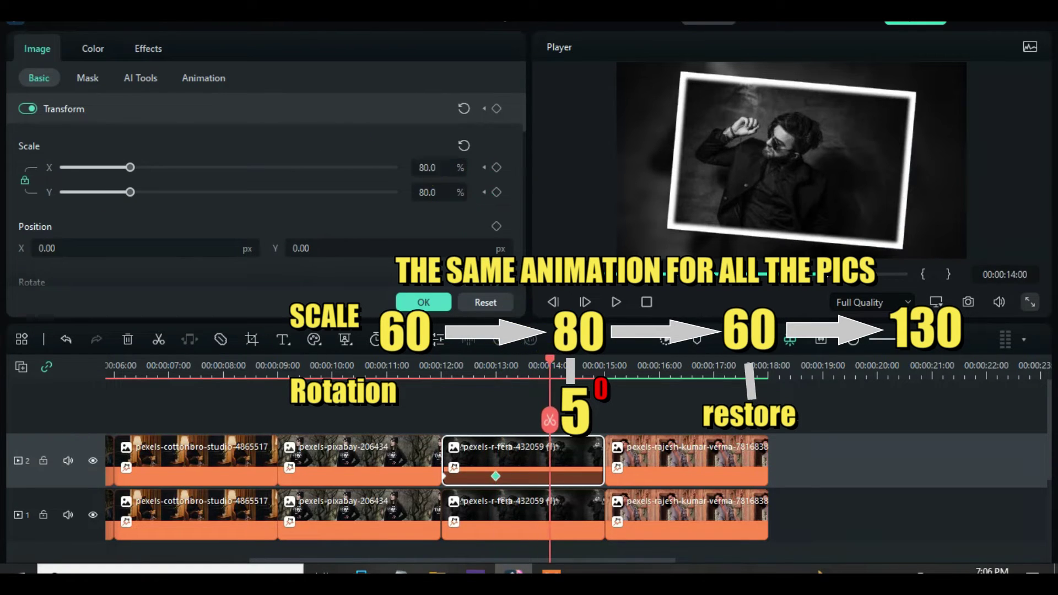
pyautogui.press('Return')
pyautogui.scroll(-3, 524, 127)
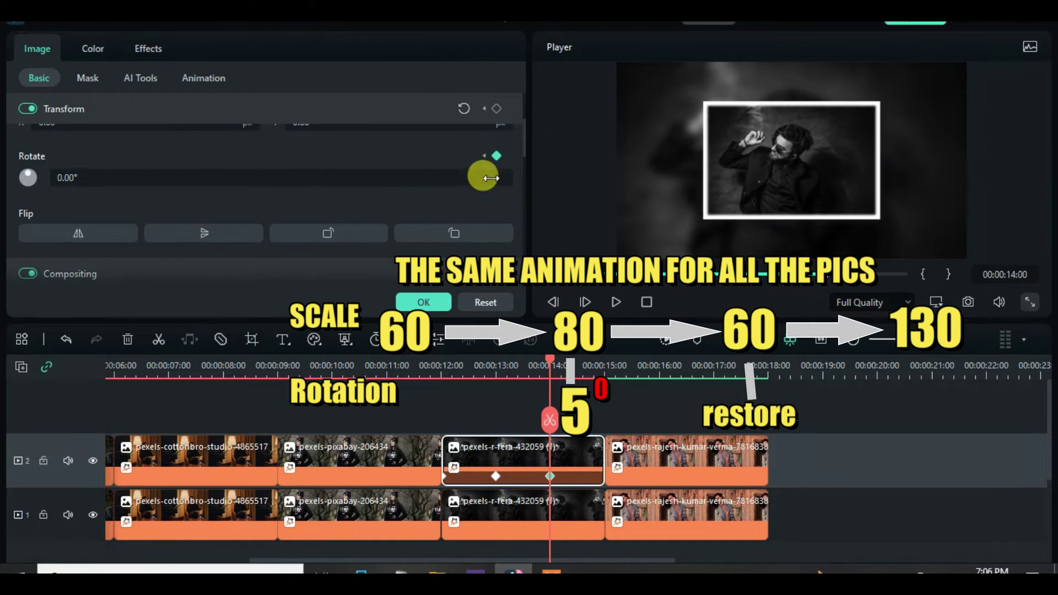
pyautogui.click(598, 364)
# Scale the r-fera photo to 130% at its end, 14:23.
pyautogui.scroll(3, 526, 138)
pyautogui.click(427, 168)
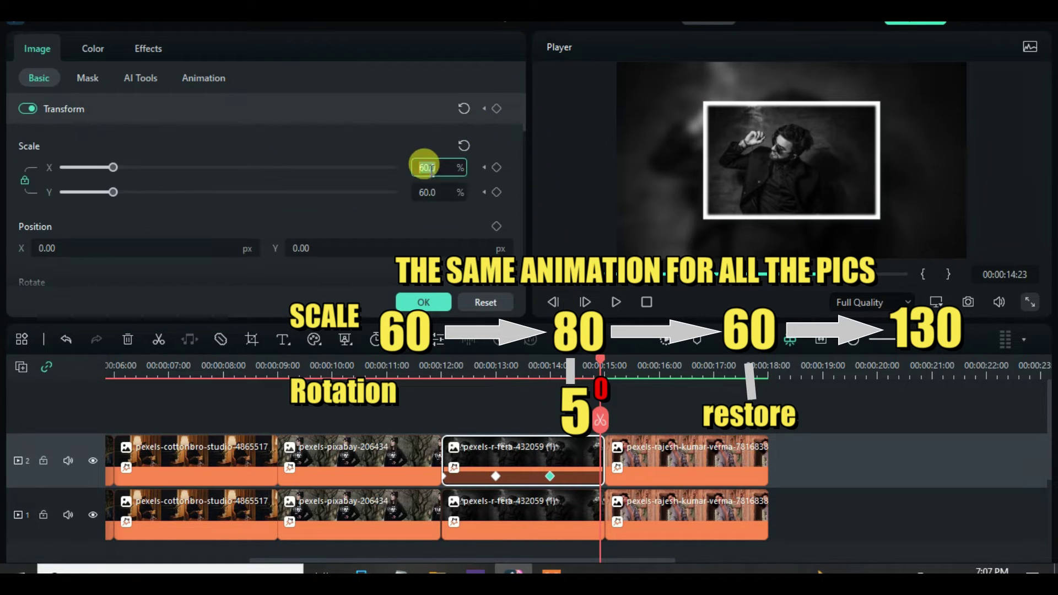
pyautogui.press('Return')
# On the last track-2 photo at 16:00, set rotation to 5° and scale to 80.
pyautogui.click(621, 405)
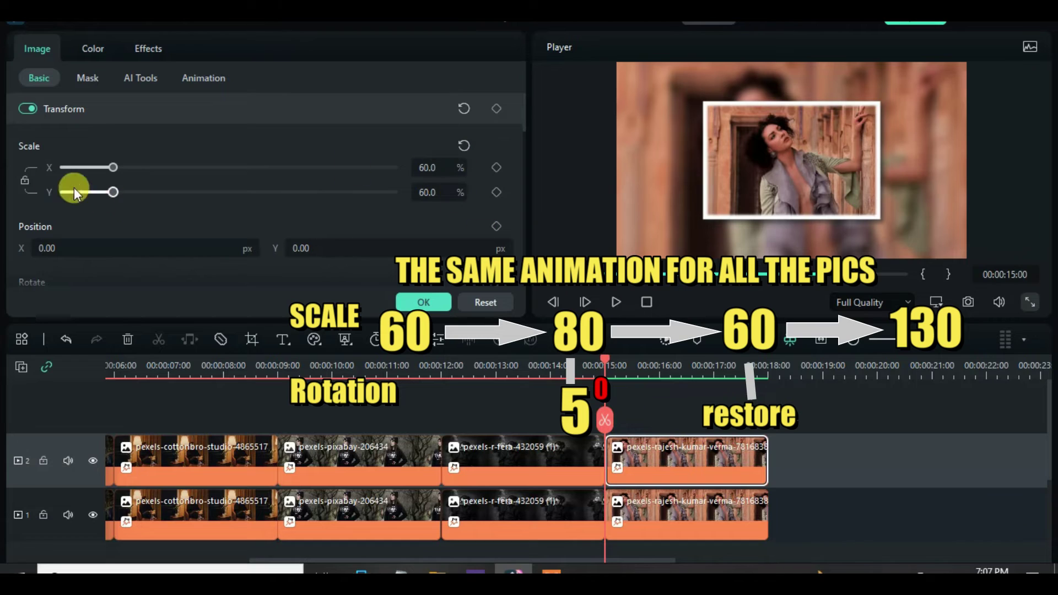
pyautogui.scroll(-3, 525, 127)
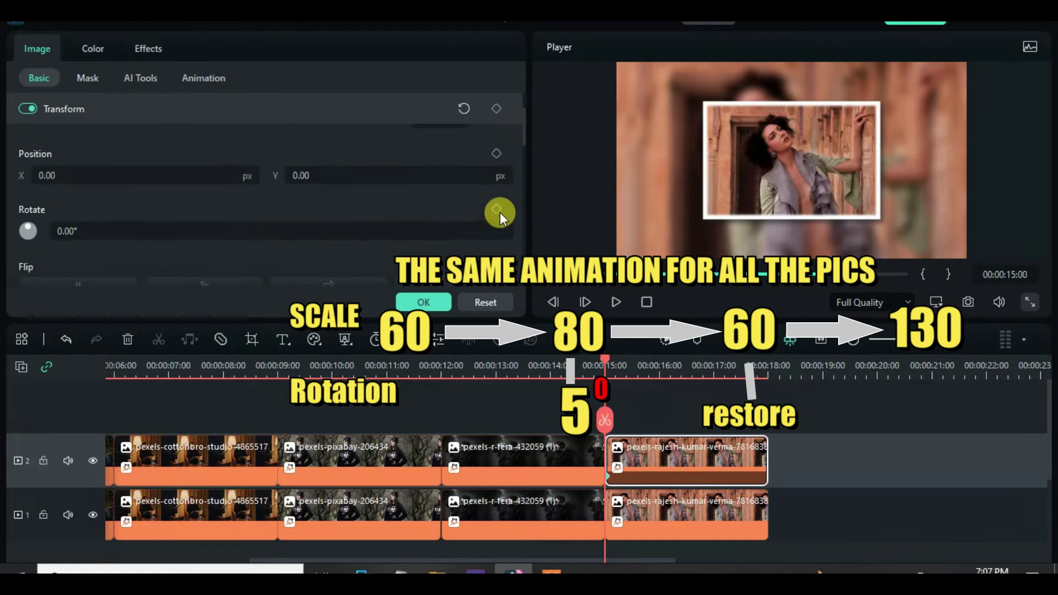
pyautogui.moveTo(664, 356); pyautogui.dragTo(659, 357)
pyautogui.click(64, 231)
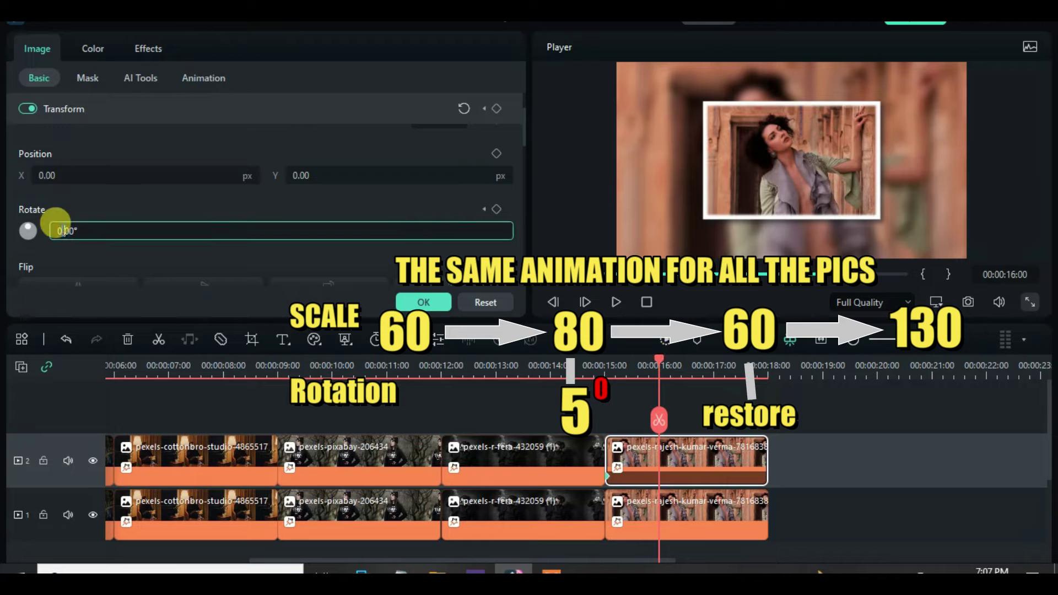
pyautogui.write('5')
pyautogui.press('Return')
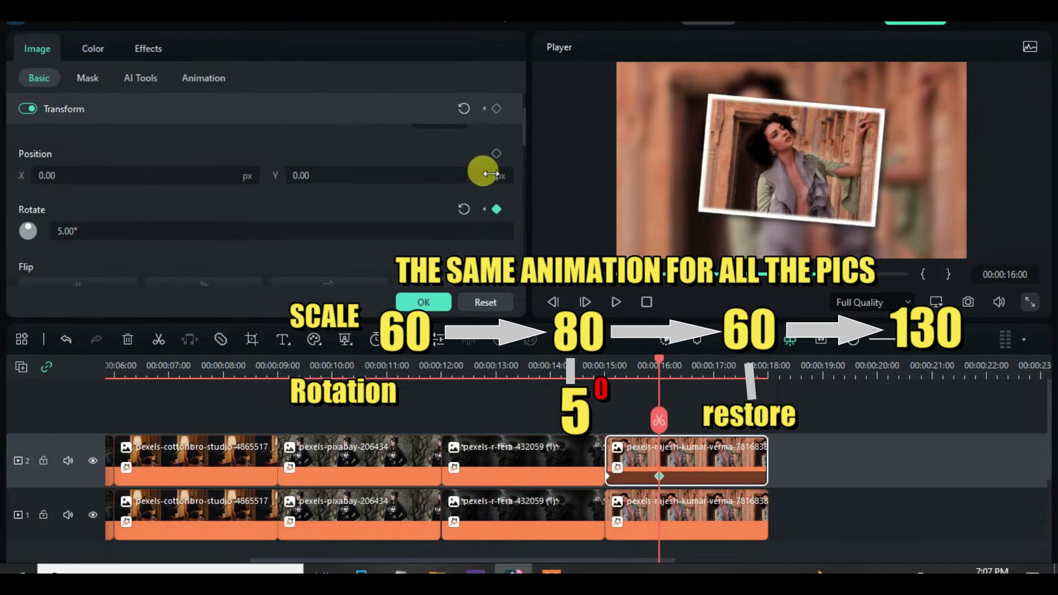
pyautogui.scroll(2, 525, 117)
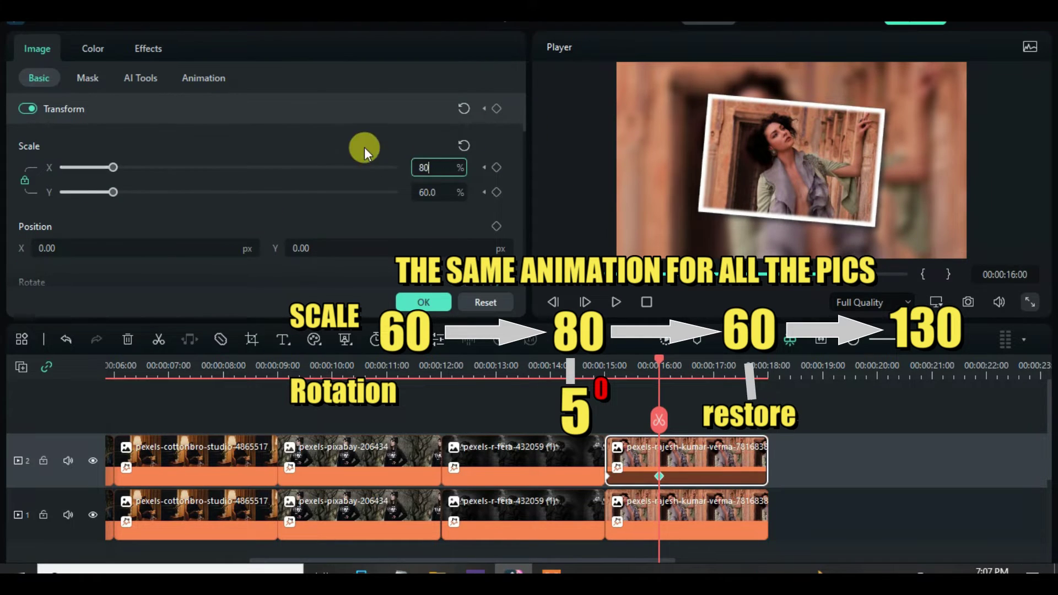
pyautogui.press('Return')
# At 17:00, shrink the photo back to 60 and reset its tilt to 0°.
pyautogui.moveTo(713, 361); pyautogui.dragTo(715, 362)
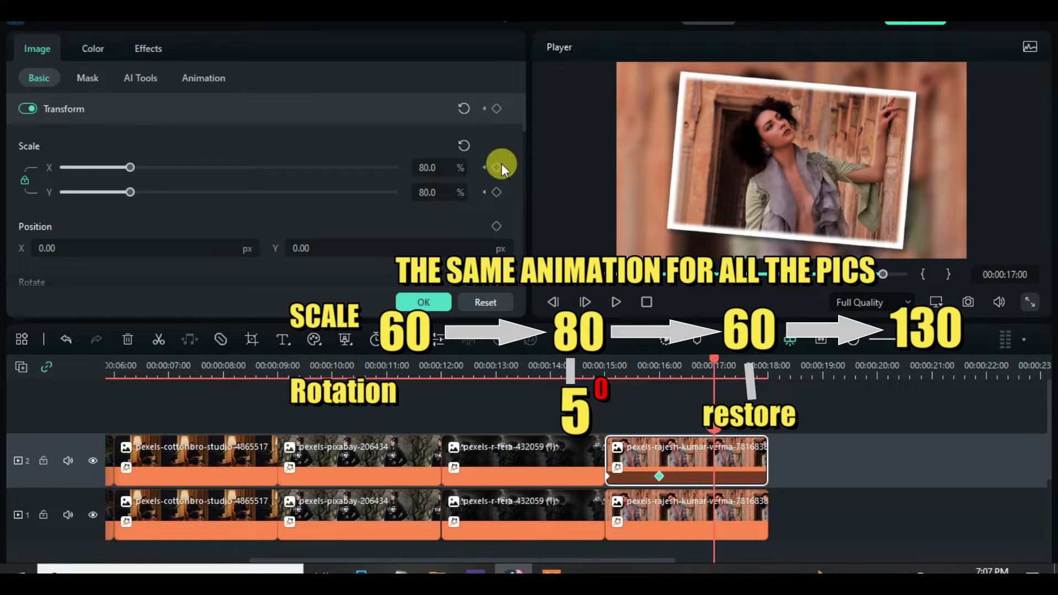
pyautogui.write('60')
pyautogui.press('Return')
pyautogui.scroll(-3, 525, 114)
pyautogui.click(467, 193)
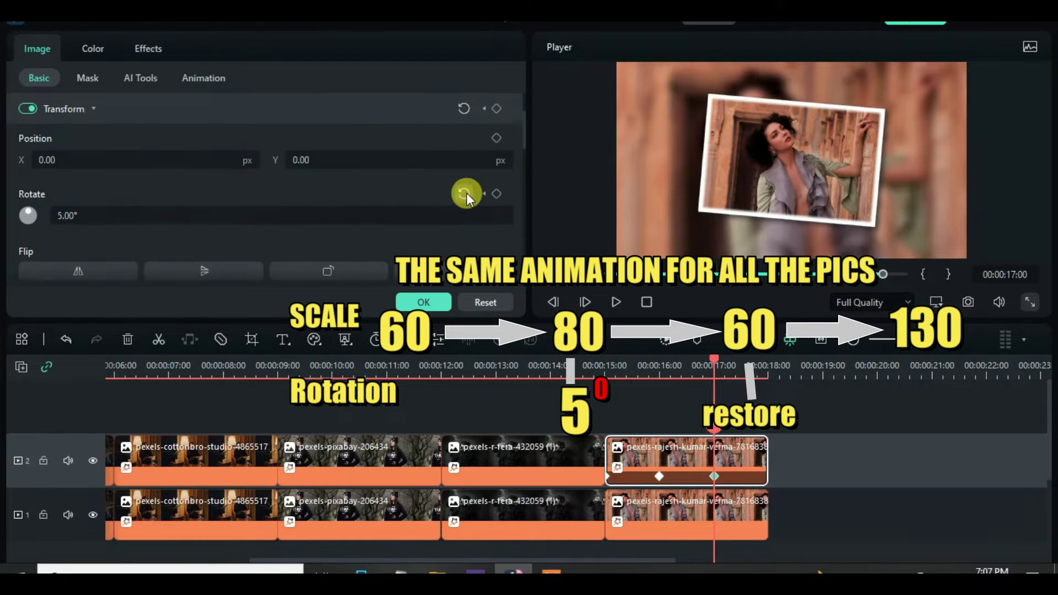
# Enlarge the photo to 130 at its end, then return to the start and fit the timeline.
pyautogui.click(766, 362)
pyautogui.scroll(2, 462, 204)
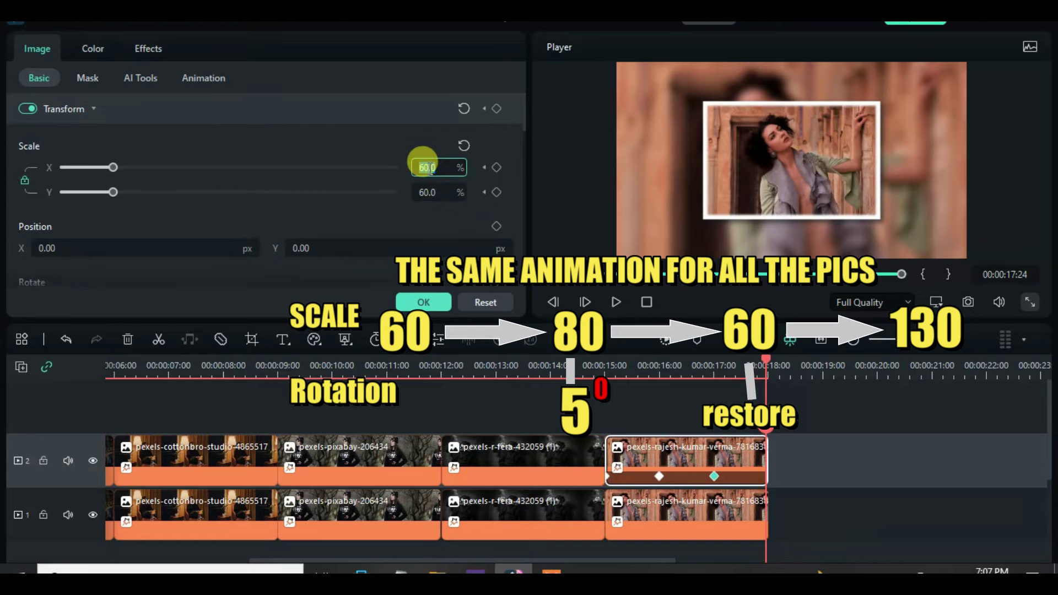
pyautogui.write('130')
pyautogui.press('Return')
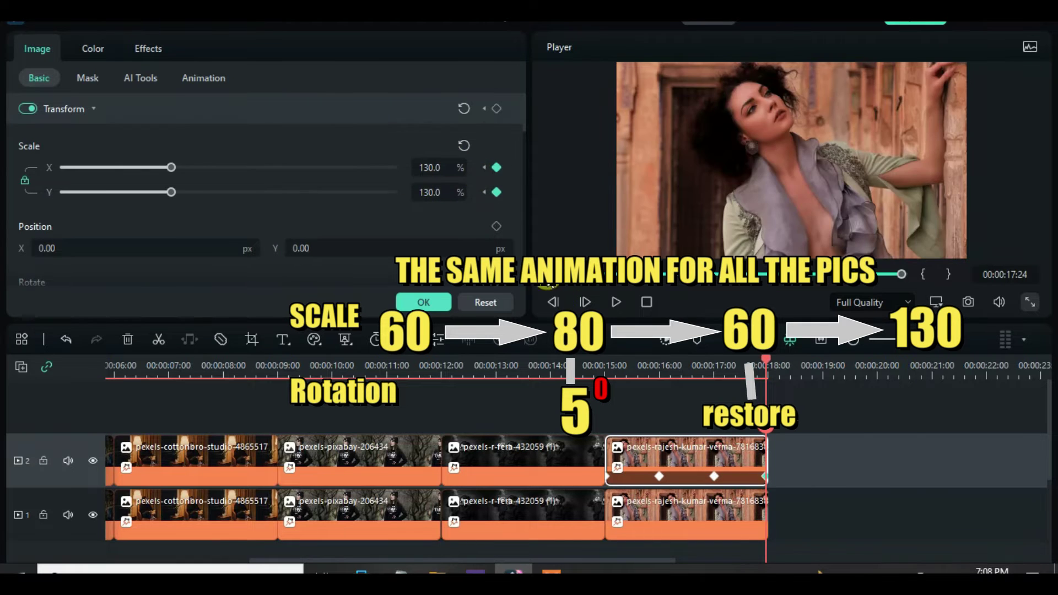
pyautogui.press('Home')
pyautogui.click(821, 339)
# Render a preview, play the slideshow through to 00:00:18:00, and confirm the animation edits.
pyautogui.click(657, 342)
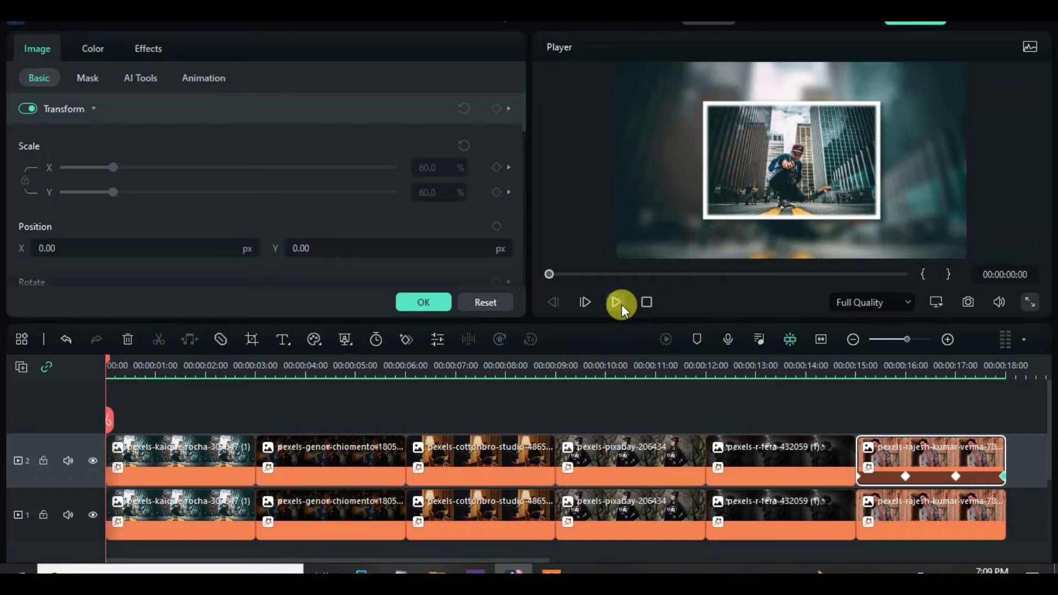
pyautogui.click(622, 304)
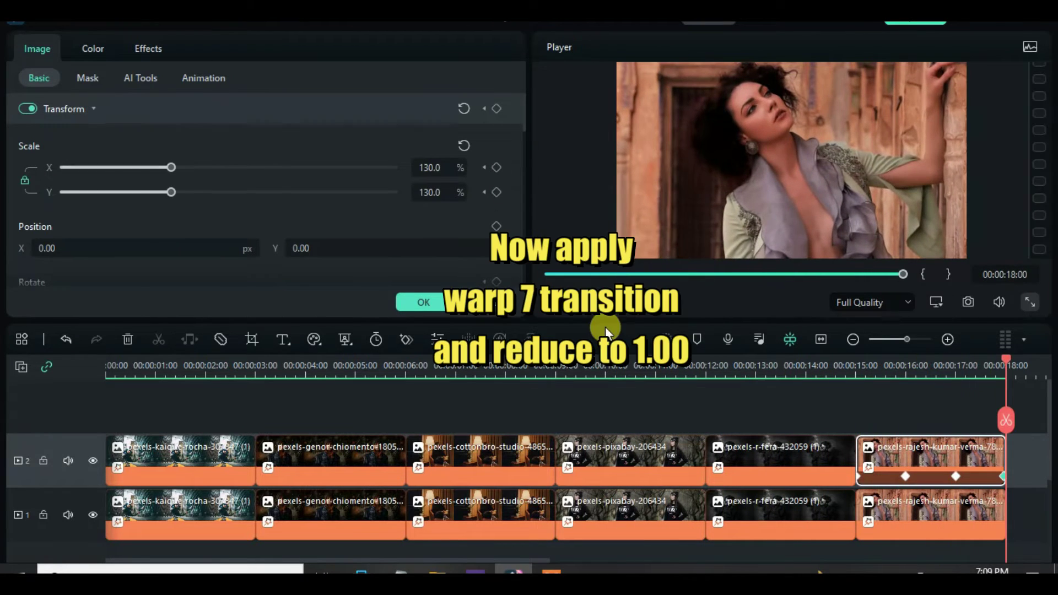
pyautogui.click(424, 302)
# Place a Warp 7 transition at each of the five joints between track-2 photos.
pyautogui.click(272, 58)
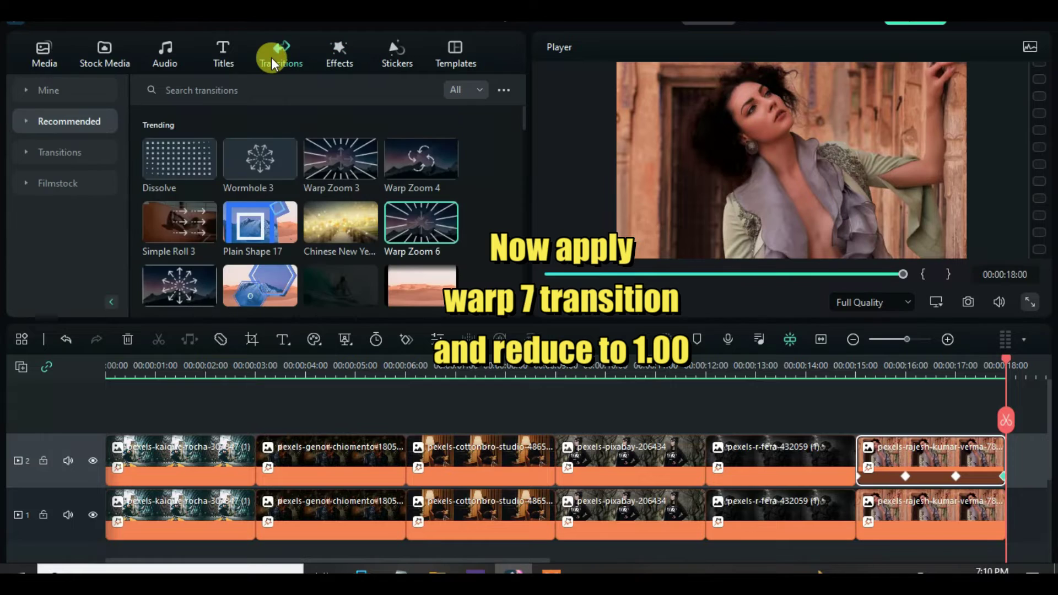
pyautogui.scroll(-1, 309, 220)
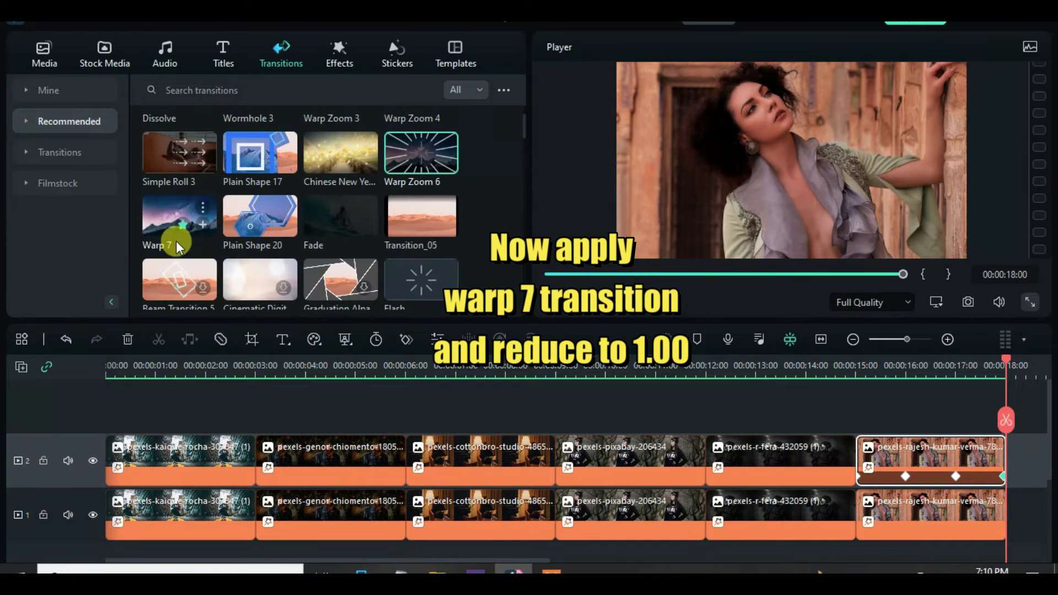
pyautogui.moveTo(239, 418); pyautogui.dragTo(250, 467)
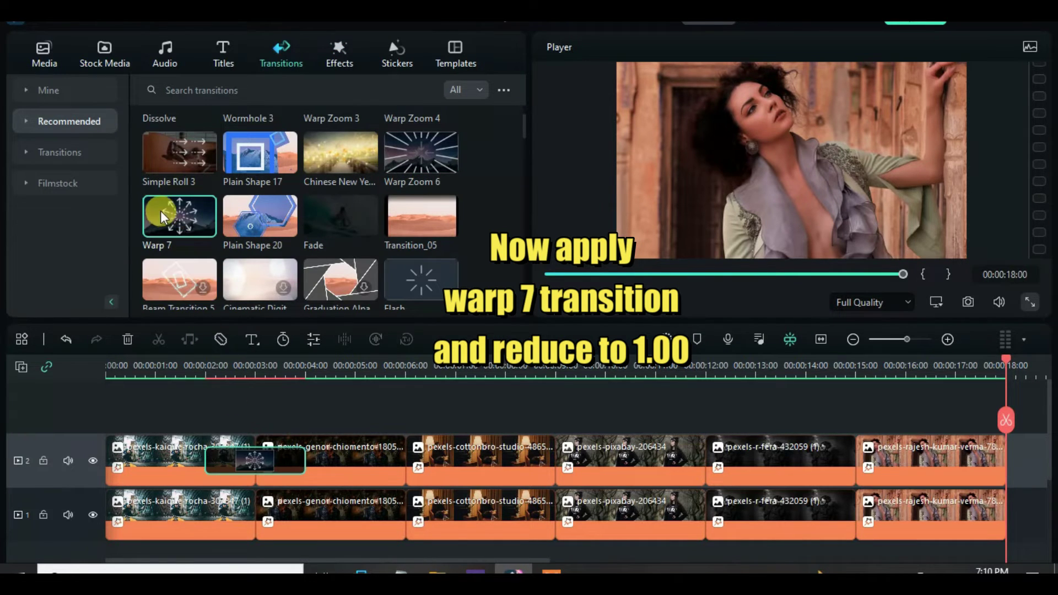
pyautogui.moveTo(160, 210); pyautogui.dragTo(402, 446)
pyautogui.moveTo(176, 208); pyautogui.dragTo(551, 450)
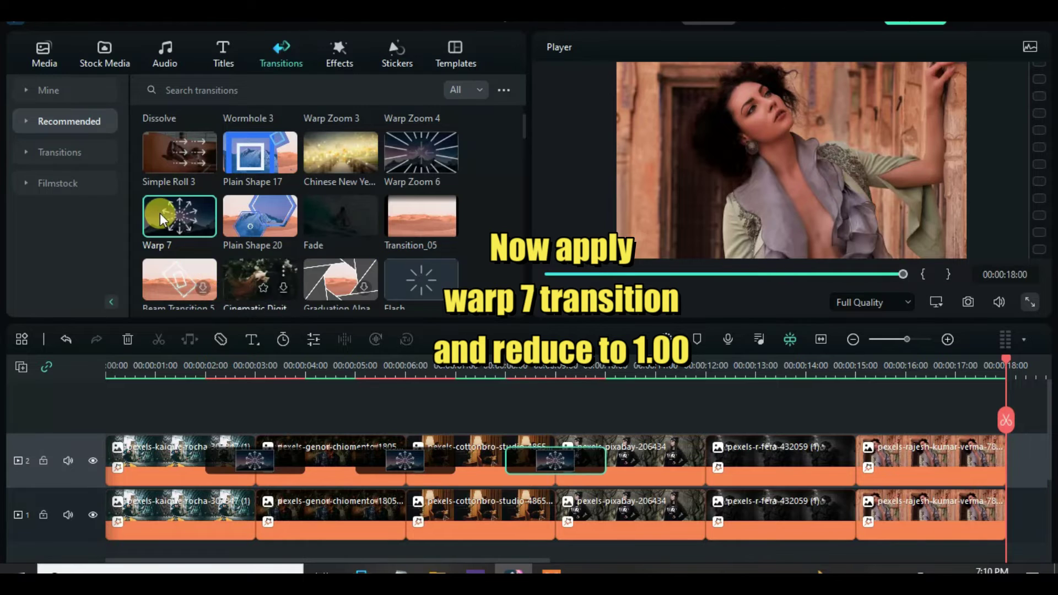
pyautogui.moveTo(168, 212); pyautogui.dragTo(704, 468)
pyautogui.moveTo(831, 462); pyautogui.dragTo(826, 462)
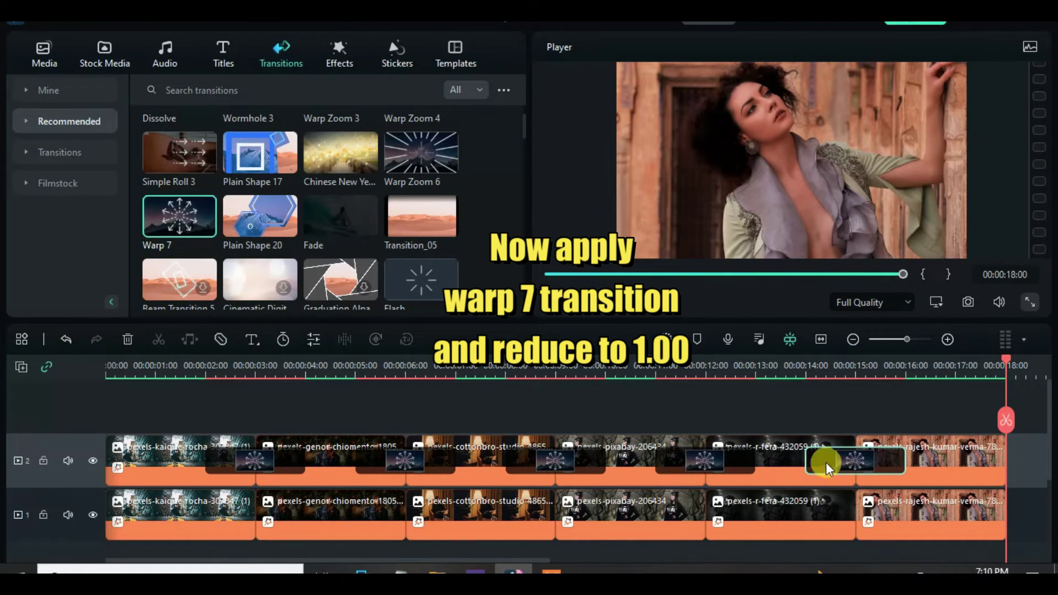
# Shorten the transition duration, apply it to all transitions, and play the slideshow.
pyautogui.doubleClick(821, 459)
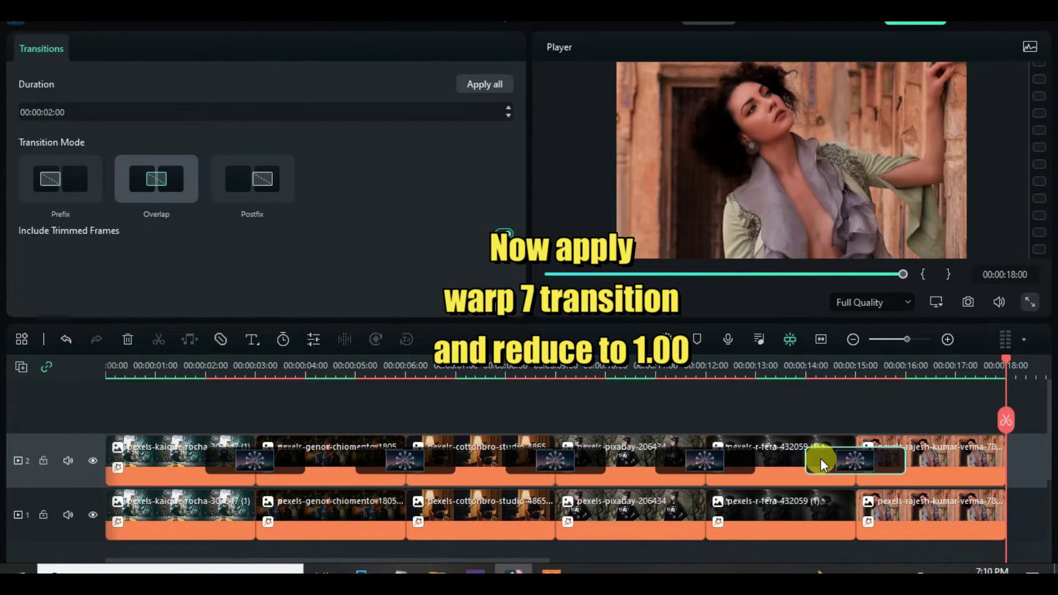
pyautogui.click(508, 119)
pyautogui.click(484, 84)
pyautogui.click(550, 274)
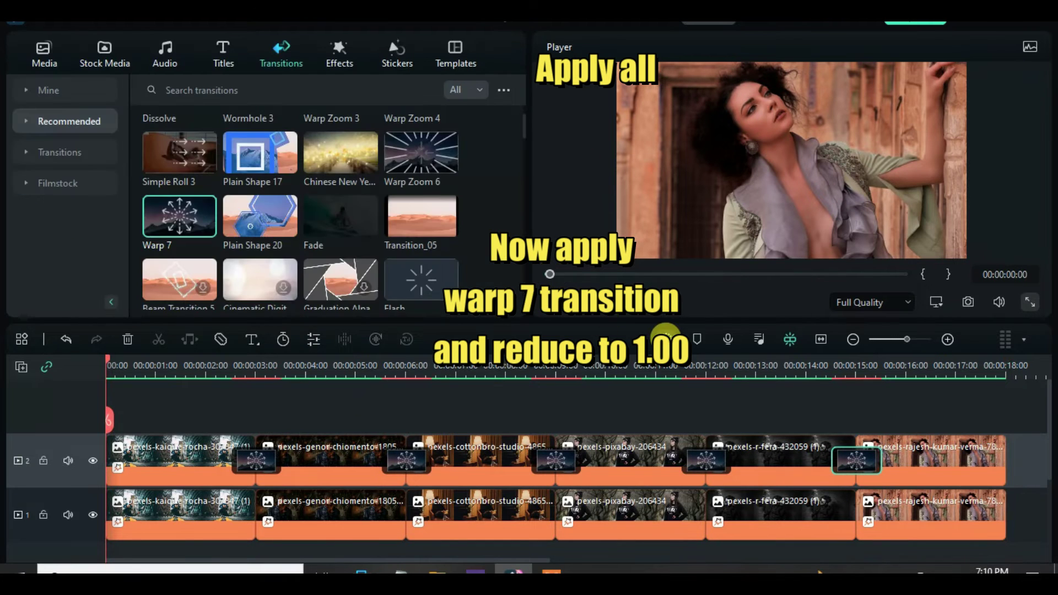
pyautogui.press('space')
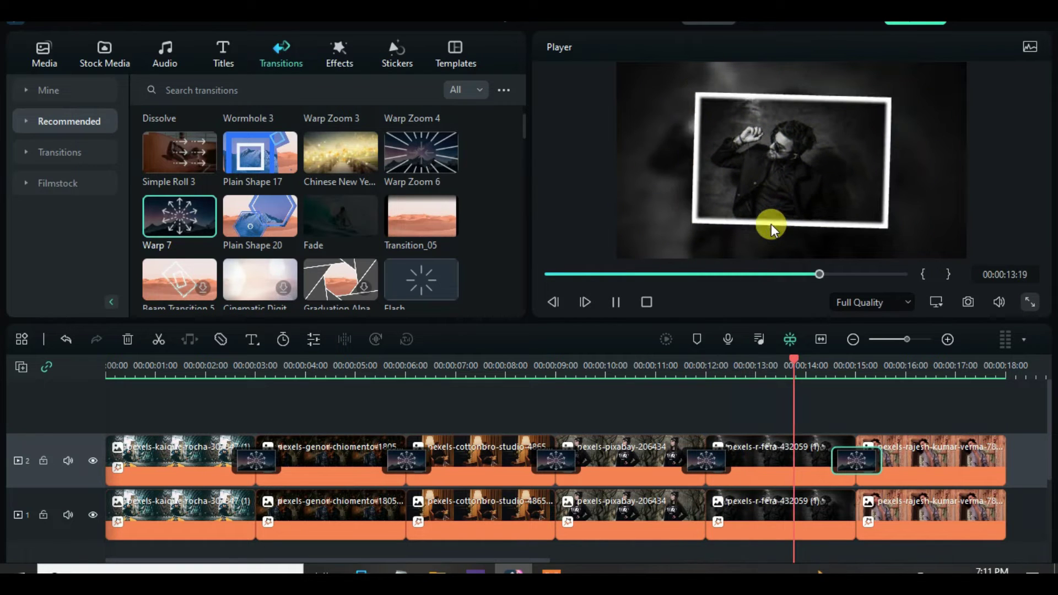
pyautogui.click(544, 274)
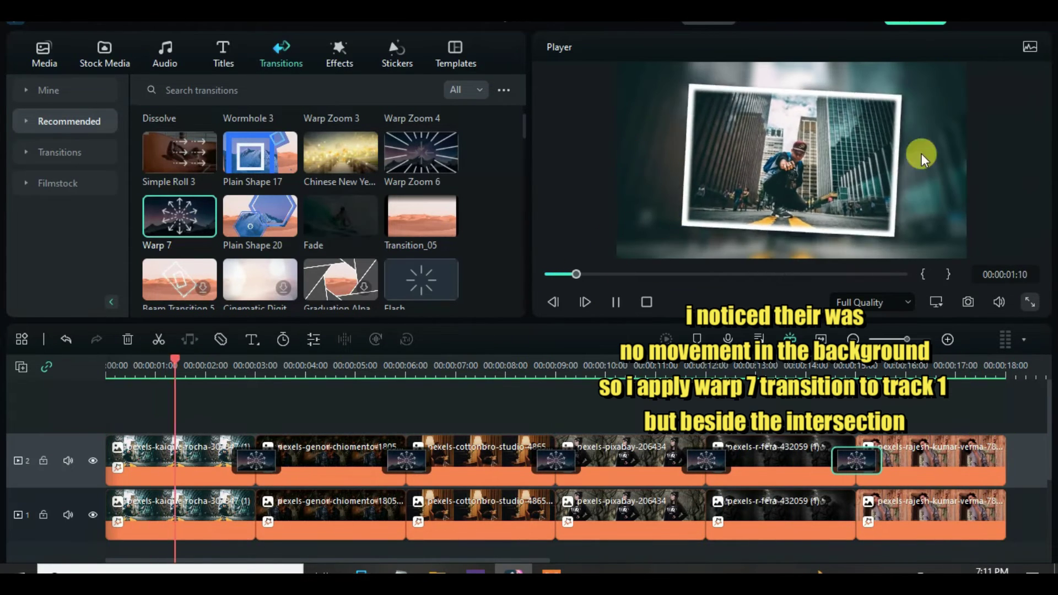
# Add Warp 7 transitions at the track 1 photo boundaries.
pyautogui.moveTo(331, 366); pyautogui.dragTo(230, 366)
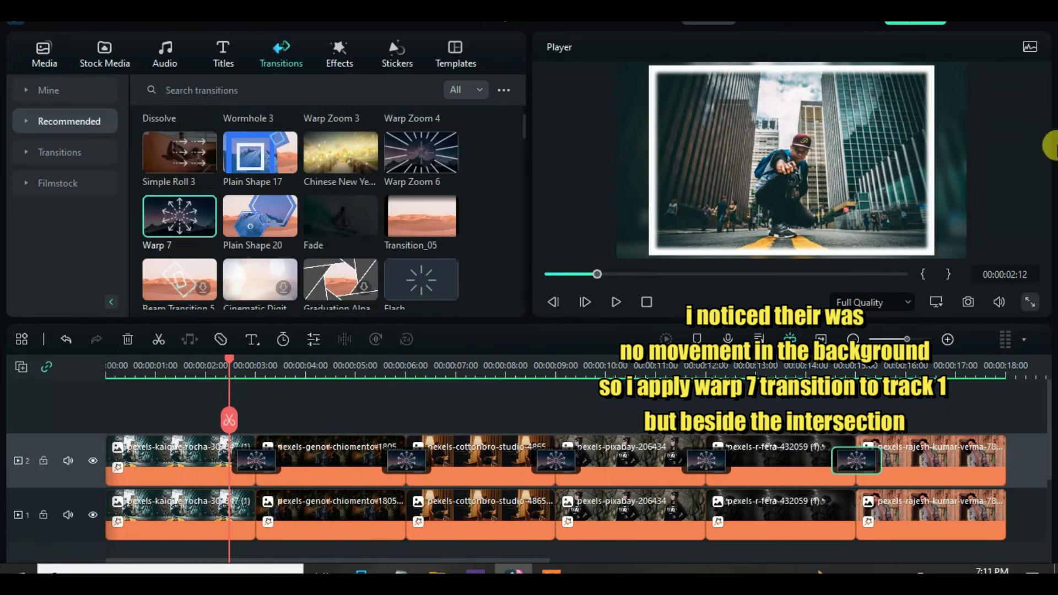
pyautogui.moveTo(160, 216); pyautogui.dragTo(599, 520)
pyautogui.moveTo(201, 222); pyautogui.dragTo(906, 516)
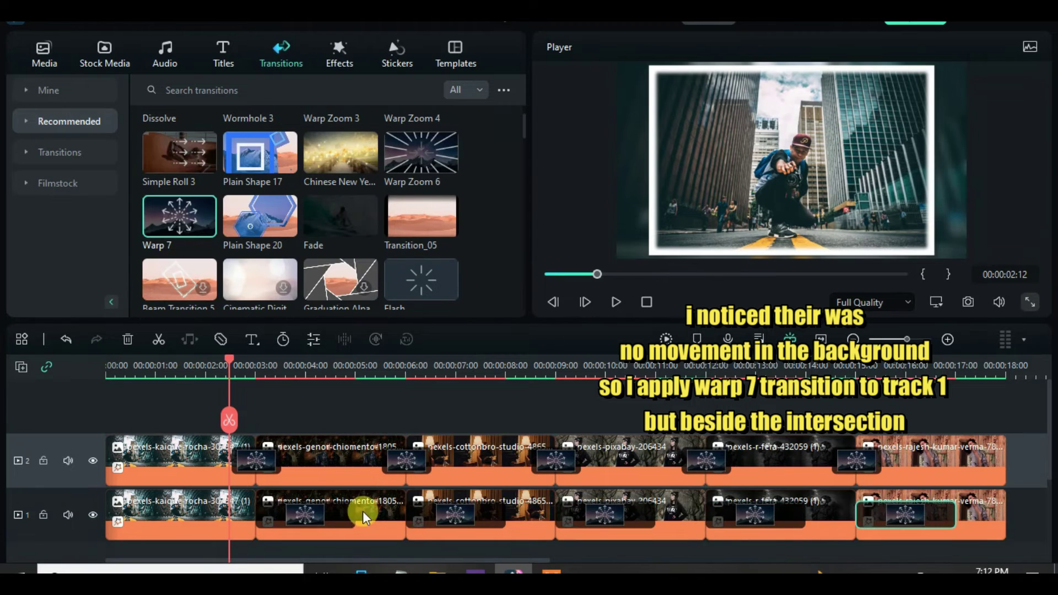
# Trim the track 1 transitions to 13, 13, 14 and 15 frames, then render a preview.
pyautogui.doubleClick(339, 520)
pyautogui.moveTo(279, 514); pyautogui.dragTo(280, 514)
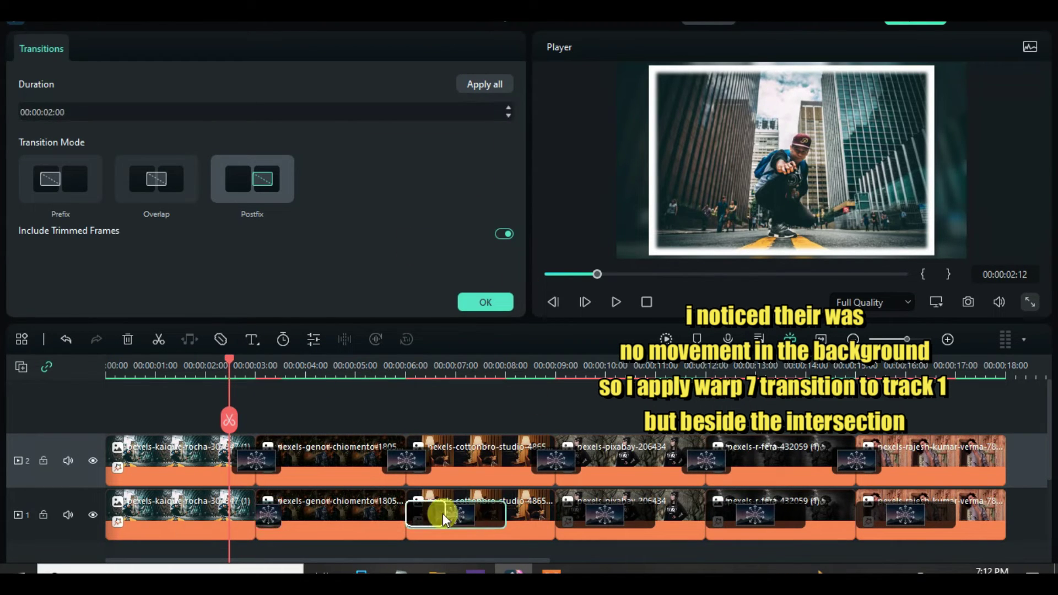
pyautogui.moveTo(435, 508); pyautogui.dragTo(433, 510)
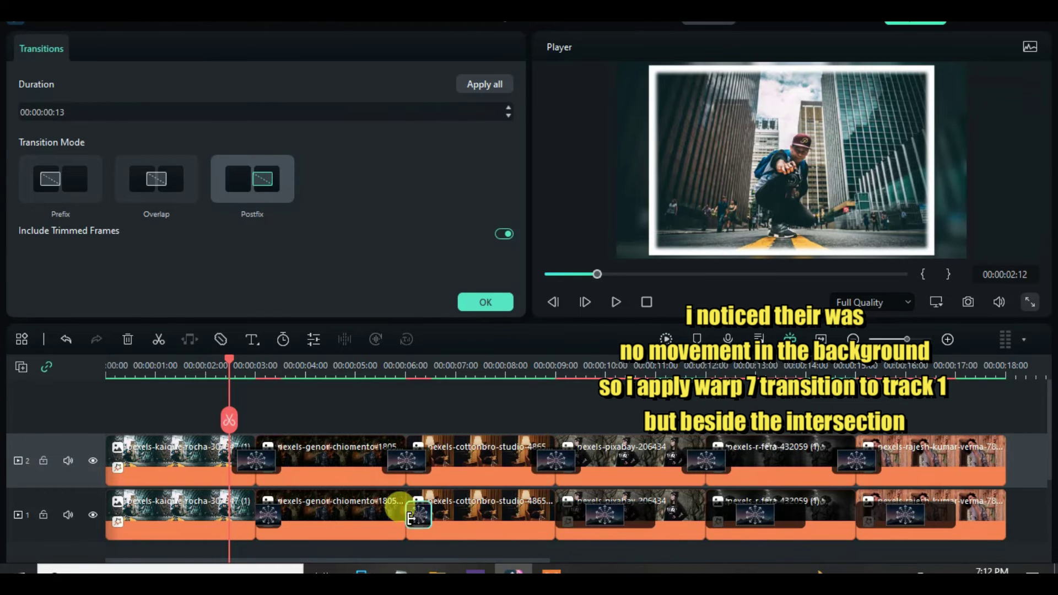
pyautogui.click(613, 512)
pyautogui.moveTo(586, 512); pyautogui.dragTo(585, 512)
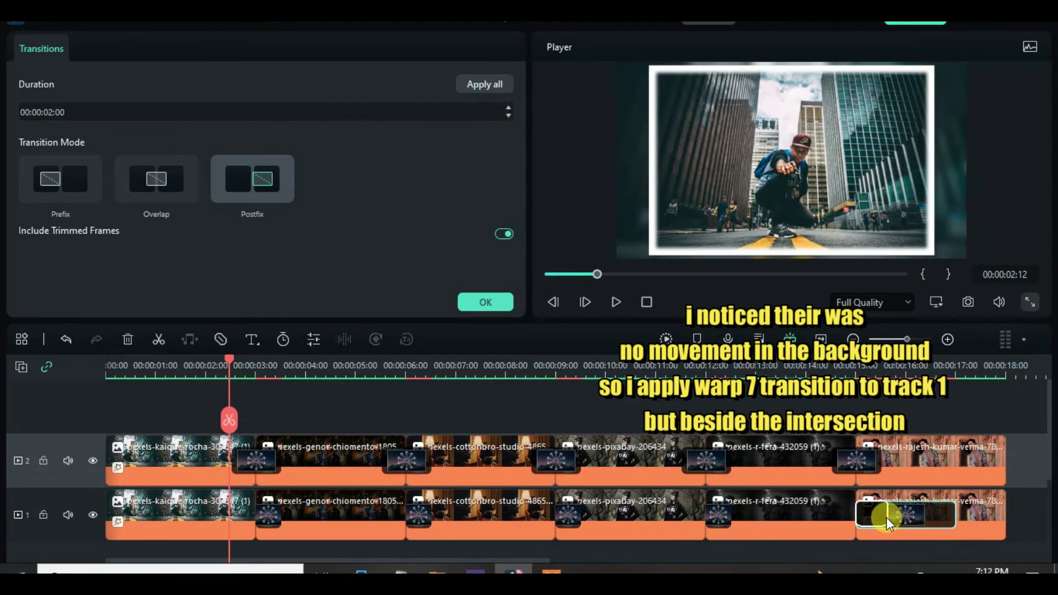
pyautogui.moveTo(888, 521); pyautogui.dragTo(877, 524)
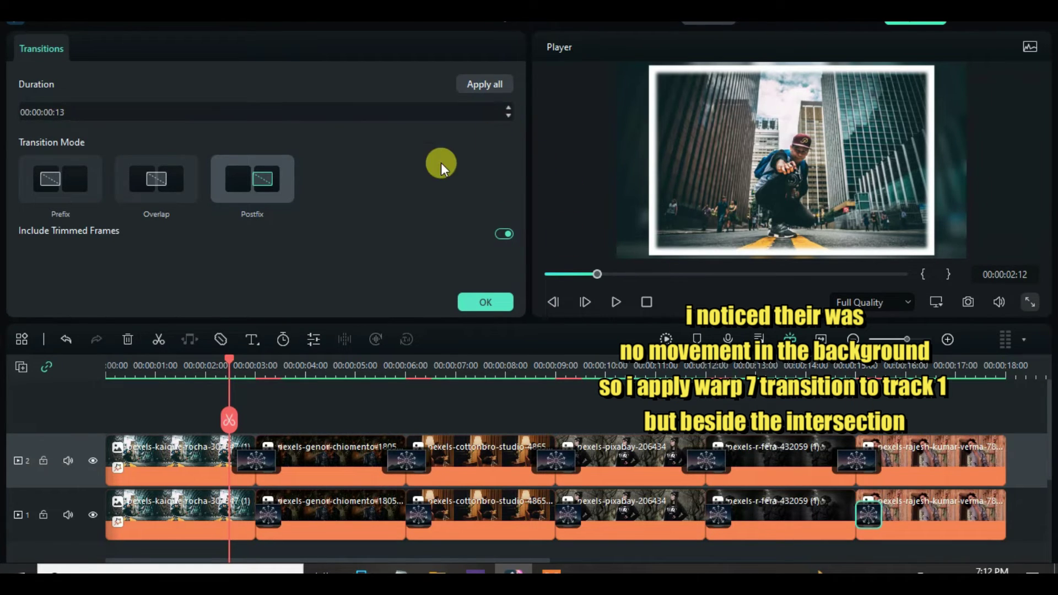
pyautogui.click(485, 303)
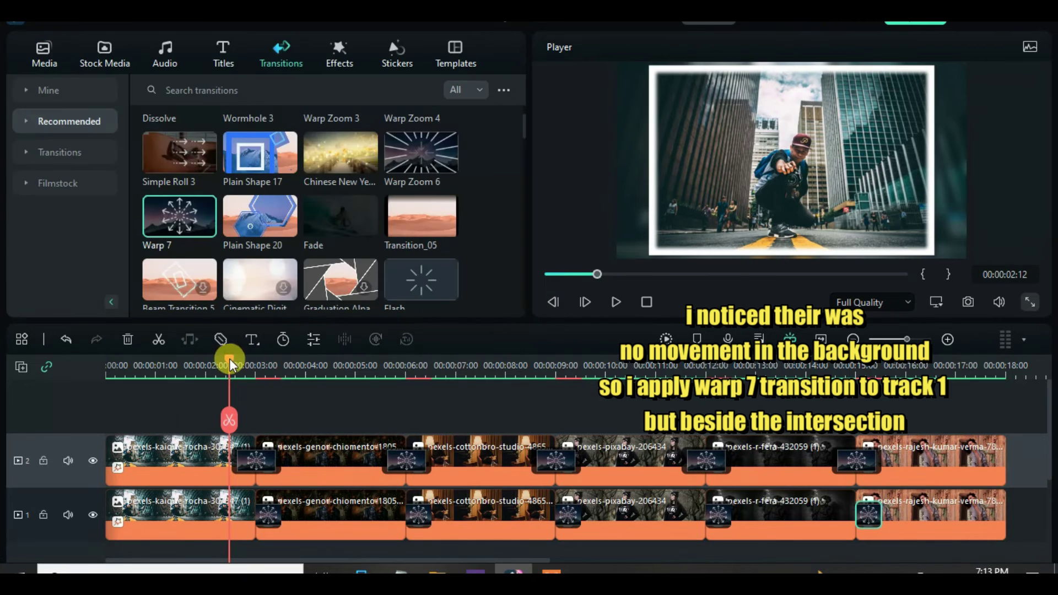
pyautogui.click(668, 340)
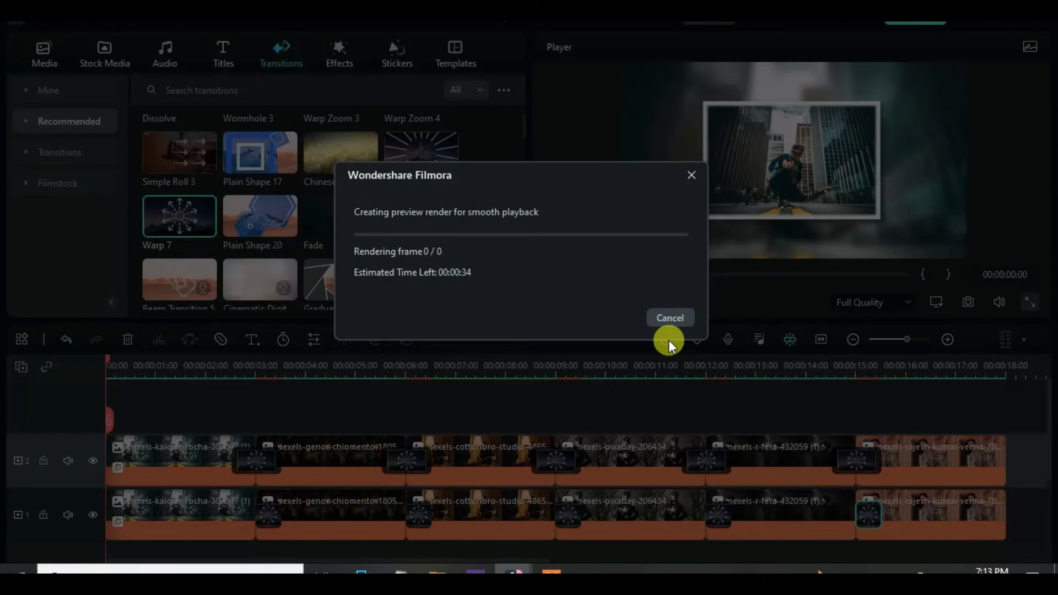